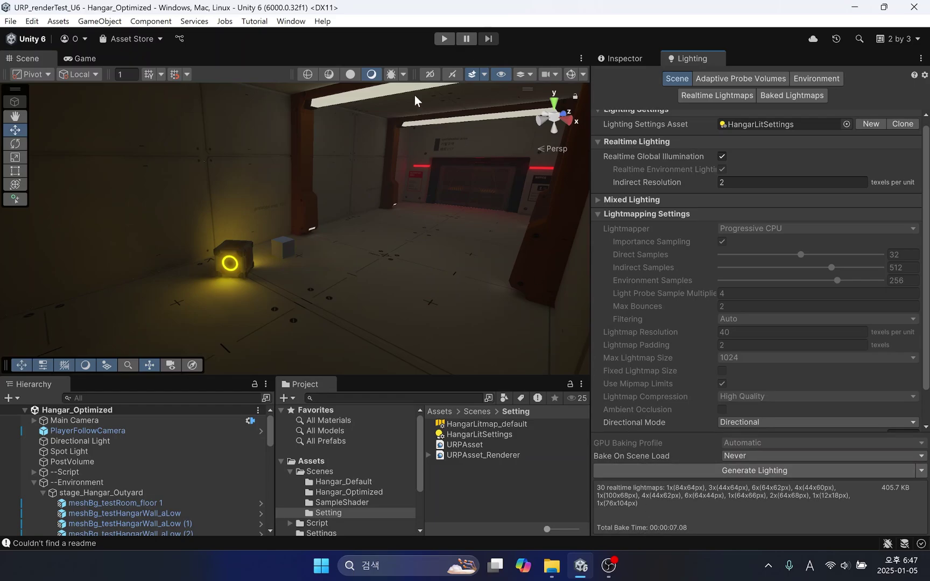
# Step: Check the texel checker pattern and the realtime lightmap list, then return to lit shading
pyautogui.click(390, 74)
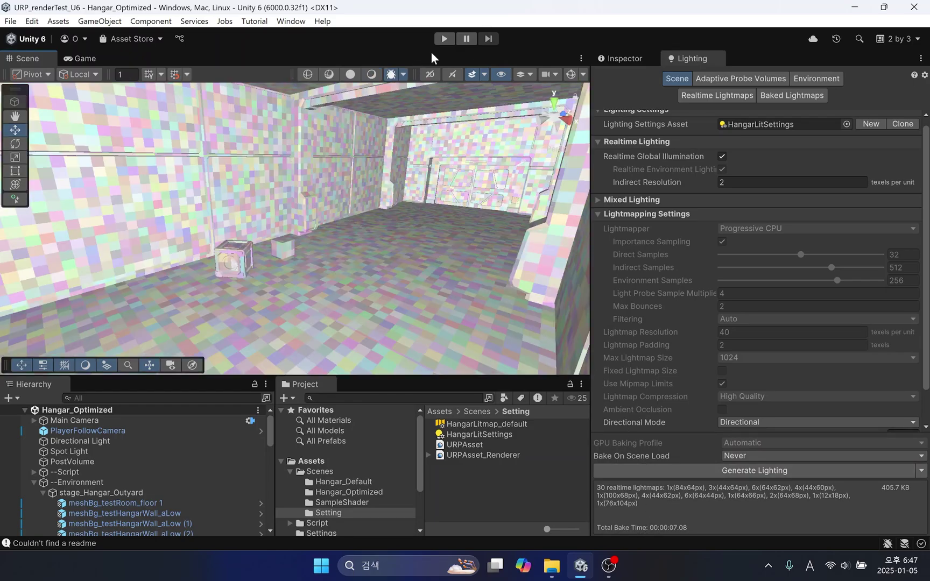
pyautogui.click(694, 99)
pyautogui.scroll(-2, 741, 236)
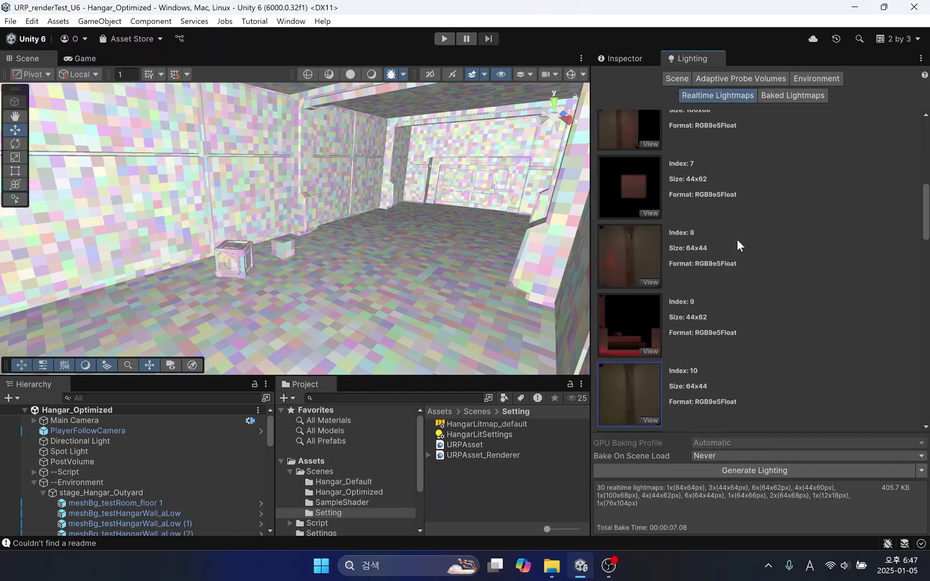
pyautogui.scroll(-3, 737, 239)
pyautogui.scroll(-4, 731, 246)
pyautogui.scroll(-4, 732, 248)
pyautogui.scroll(-3, 732, 254)
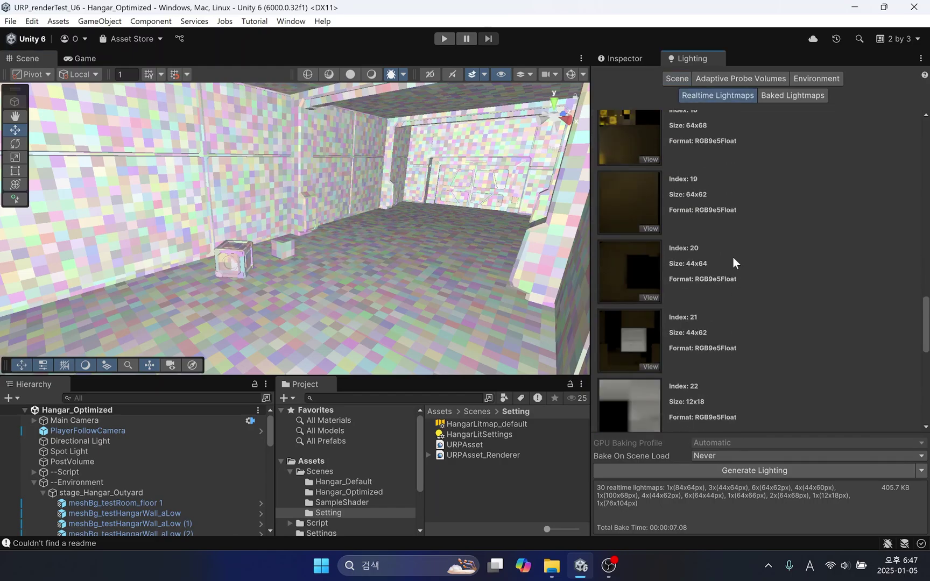
pyautogui.scroll(-3, 734, 260)
pyautogui.scroll(-3, 735, 265)
pyautogui.scroll(-1, 736, 270)
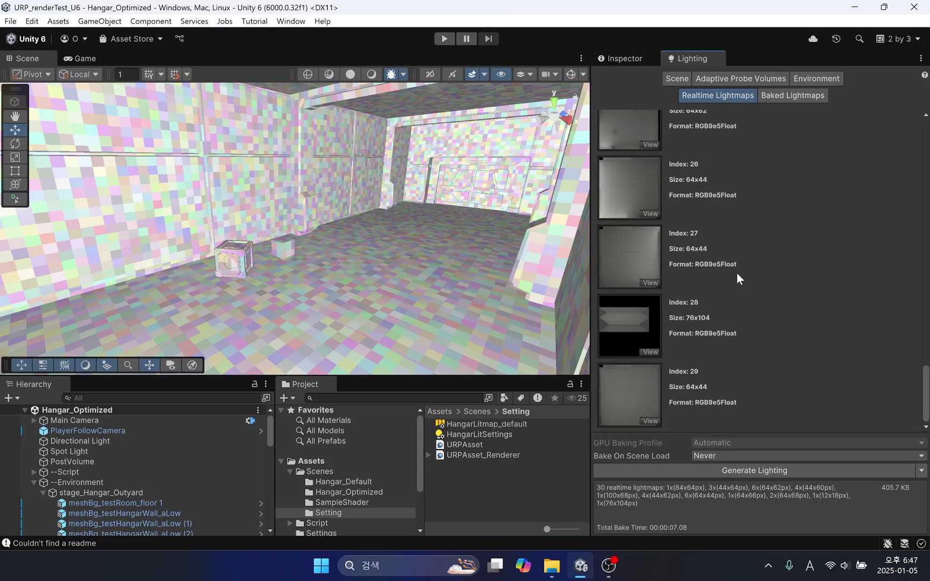
pyautogui.click(633, 56)
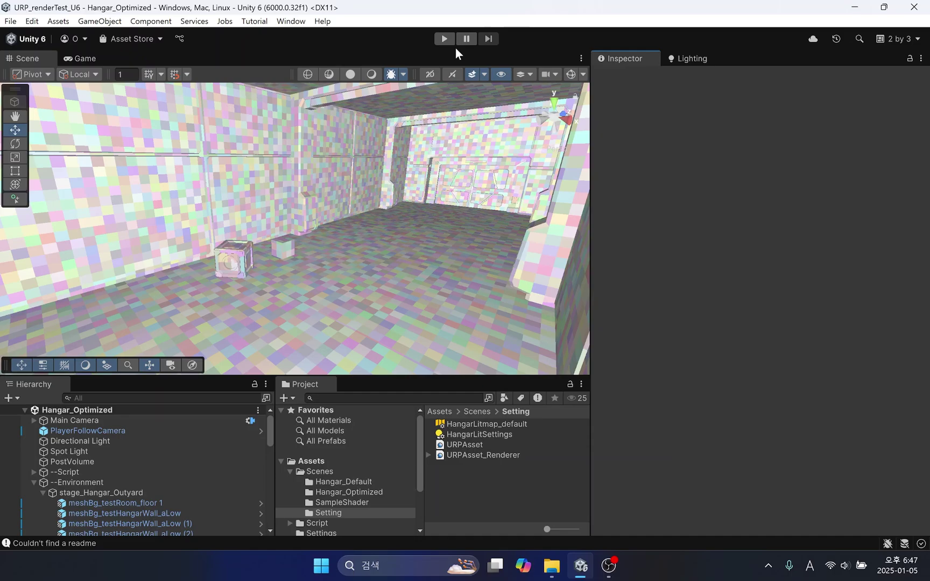
pyautogui.click(393, 72)
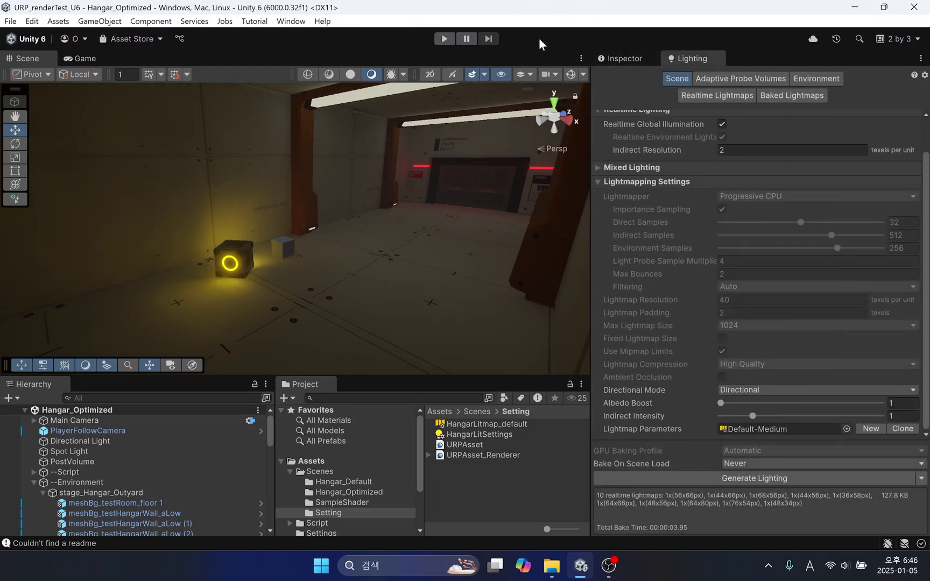
# Step: Browse the lightmap parameter presets (HangarLitmap_default, High, Low, VeryLow) and keep Default-Medium
pyautogui.click(845, 429)
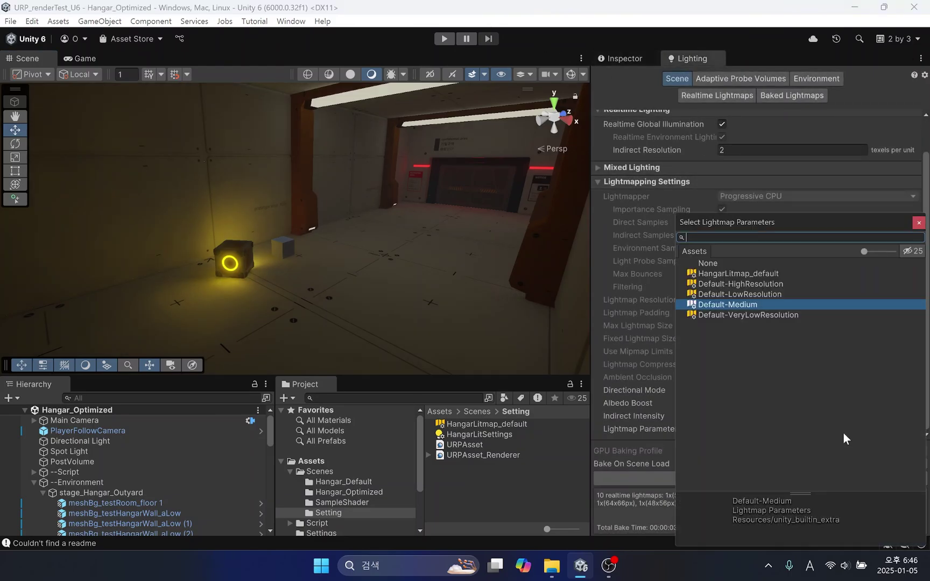
pyautogui.click(758, 278)
pyautogui.click(758, 282)
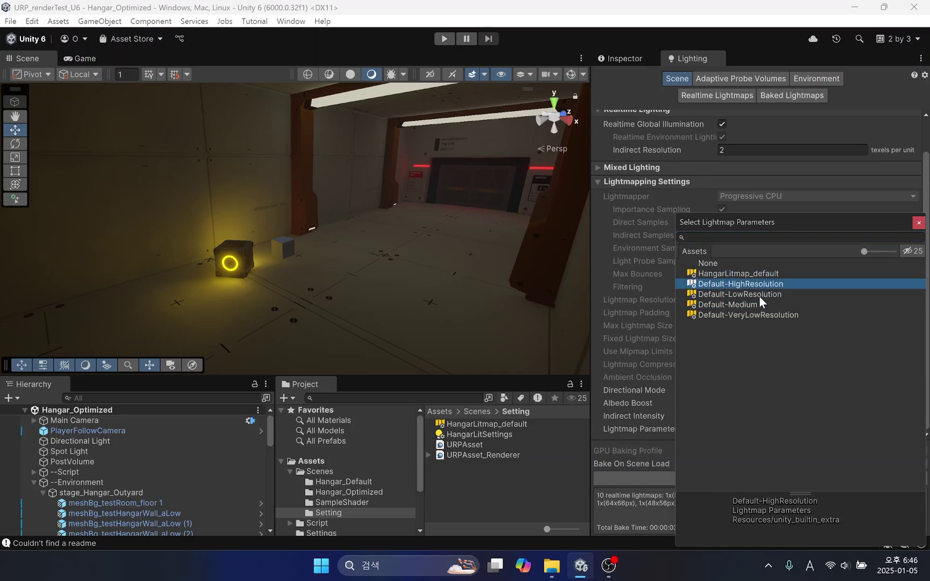
pyautogui.click(741, 305)
pyautogui.click(751, 316)
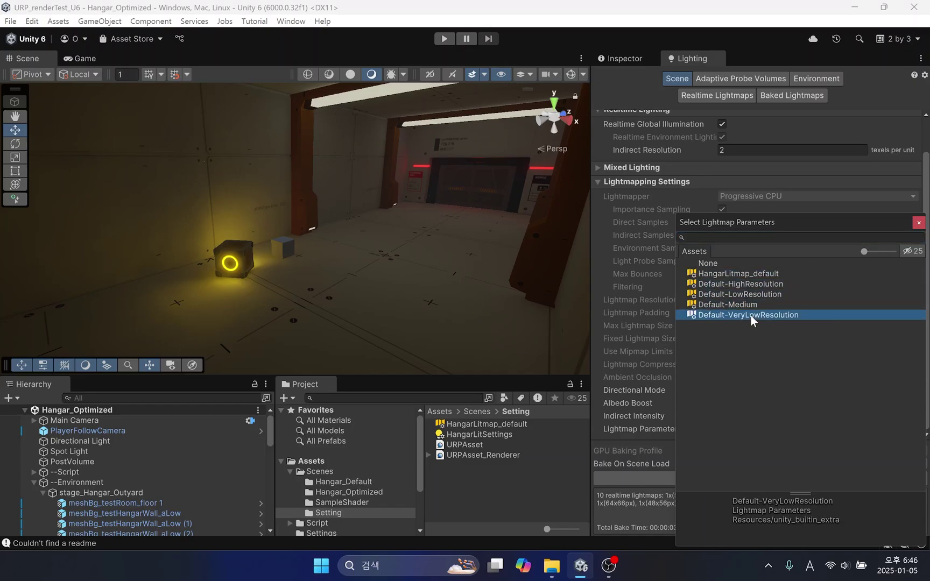
pyautogui.click(749, 305)
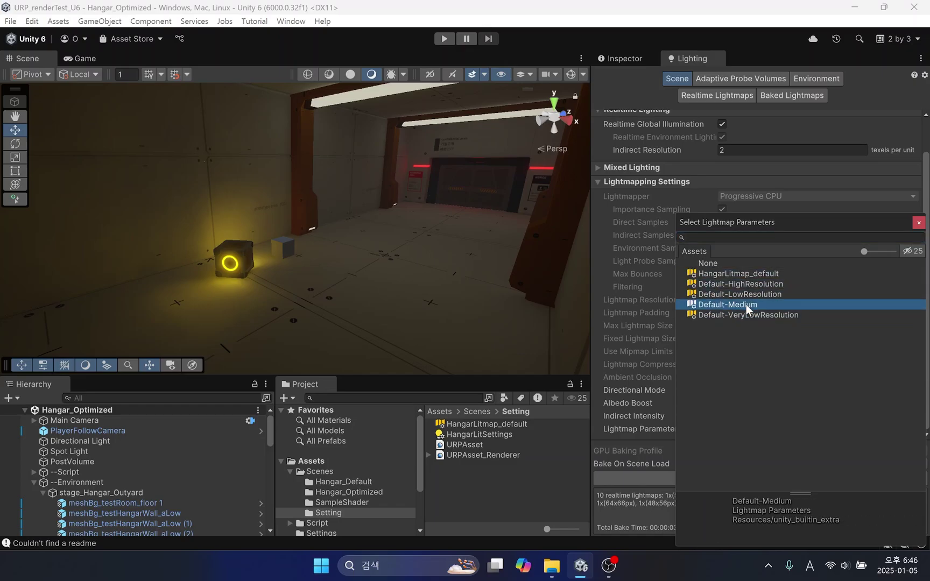
pyautogui.click(919, 222)
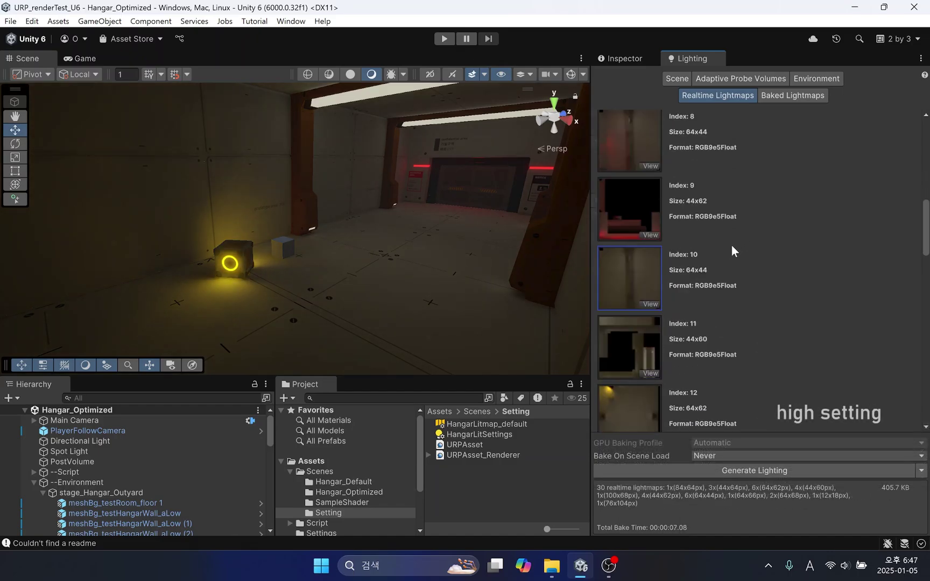
pyautogui.scroll(-1, 731, 245)
pyautogui.scroll(-5, 732, 248)
pyautogui.scroll(-5, 732, 250)
pyautogui.scroll(-3, 733, 257)
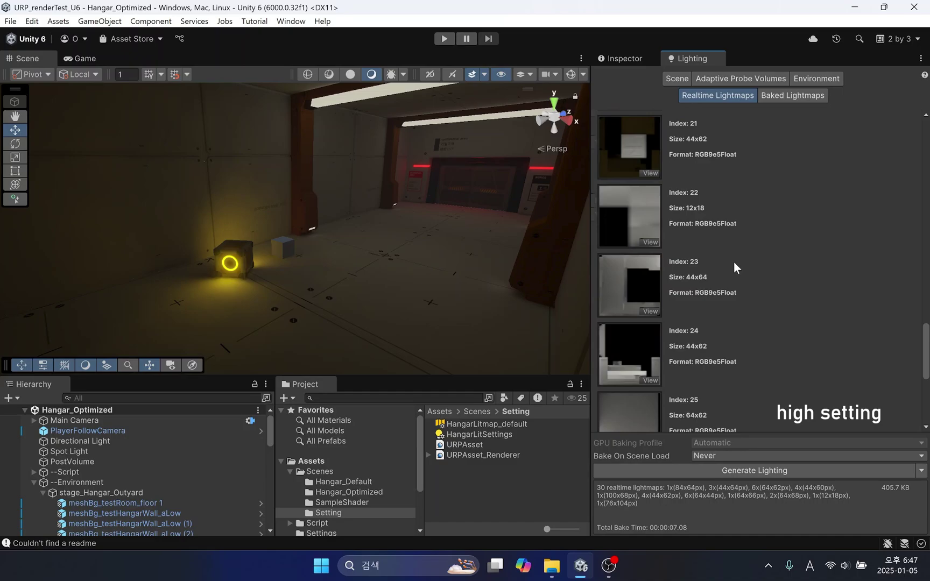
pyautogui.scroll(-3, 733, 263)
pyautogui.scroll(-1, 736, 268)
pyautogui.scroll(-1, 737, 273)
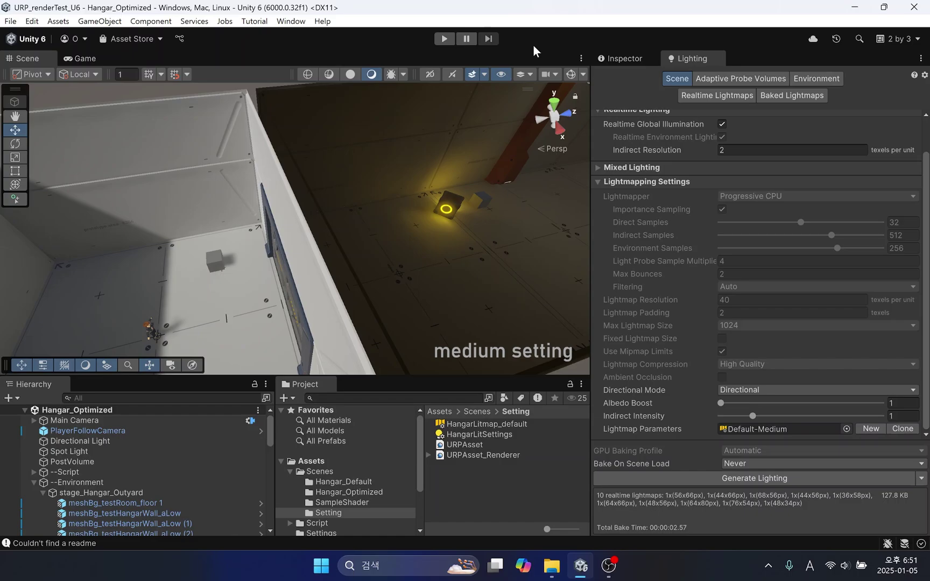
# Step: Show the texel checker and compare floor pieces 1 (1), 1 (3) and the left wall aLow (2)
pyautogui.click(390, 74)
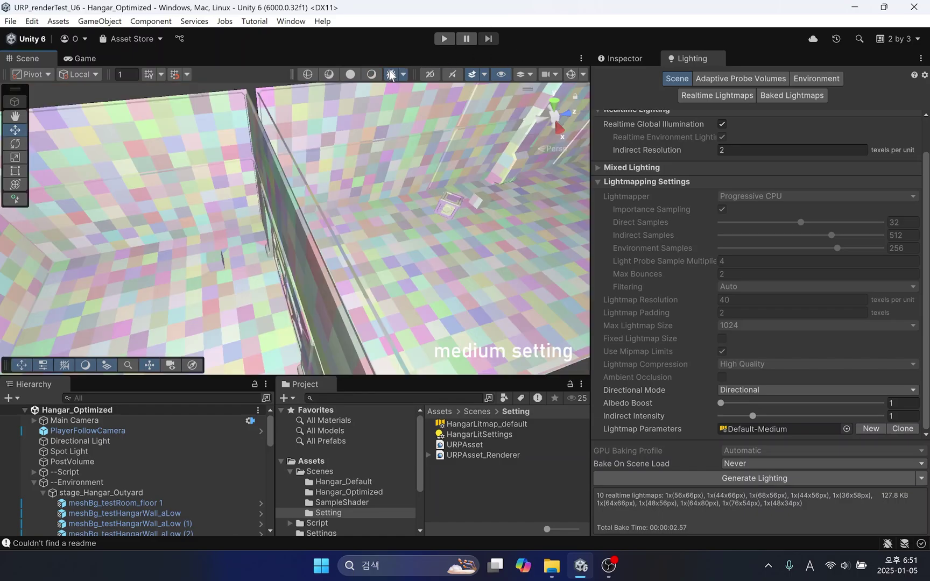
pyautogui.click(404, 259)
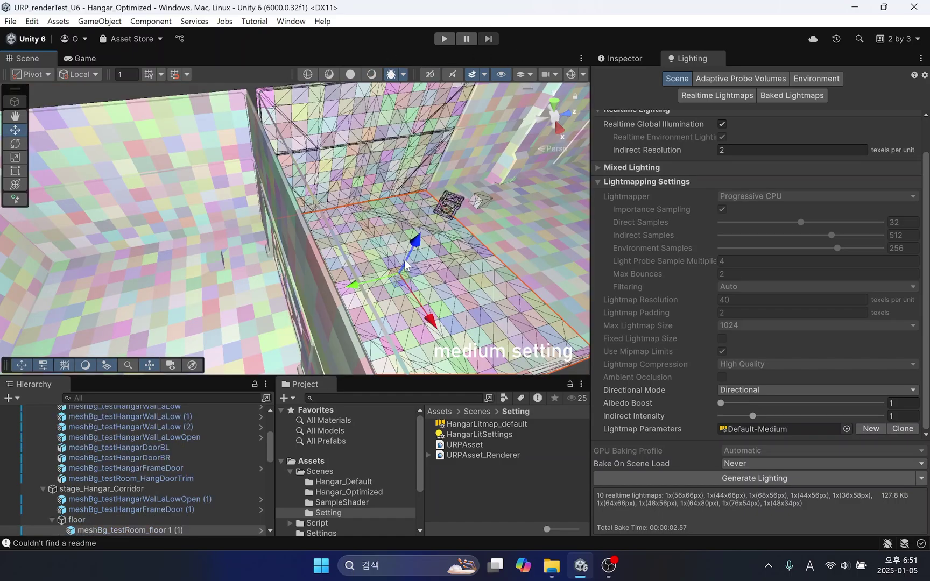
pyautogui.click(525, 235)
pyautogui.click(475, 139)
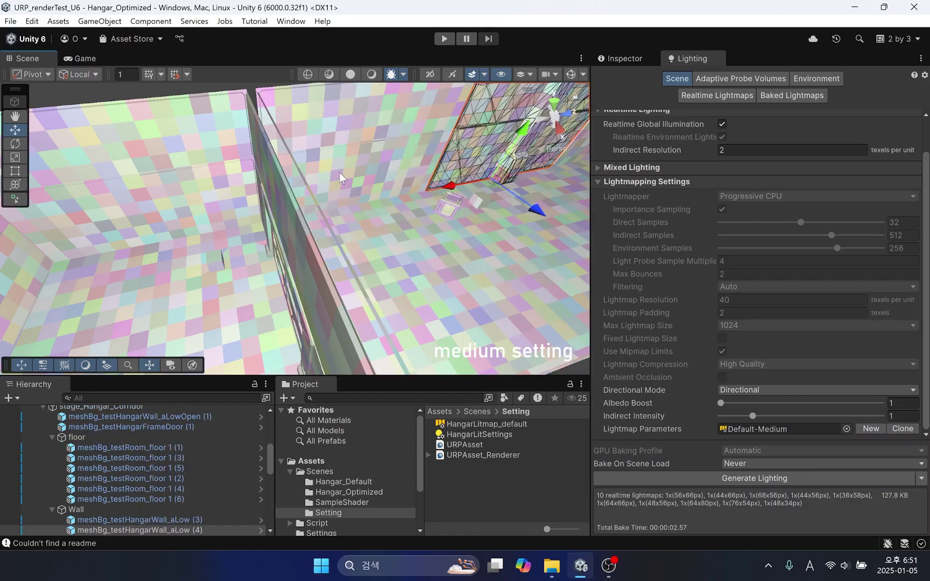
pyautogui.click(186, 163)
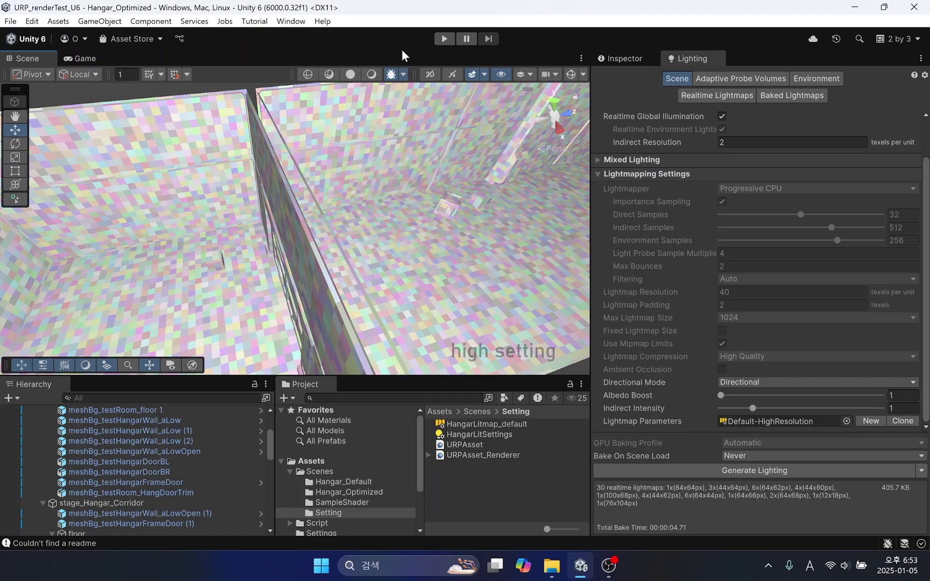
# Step: Compare texels on the floor, back, right and left walls, then return to lit shading
pyautogui.click(407, 234)
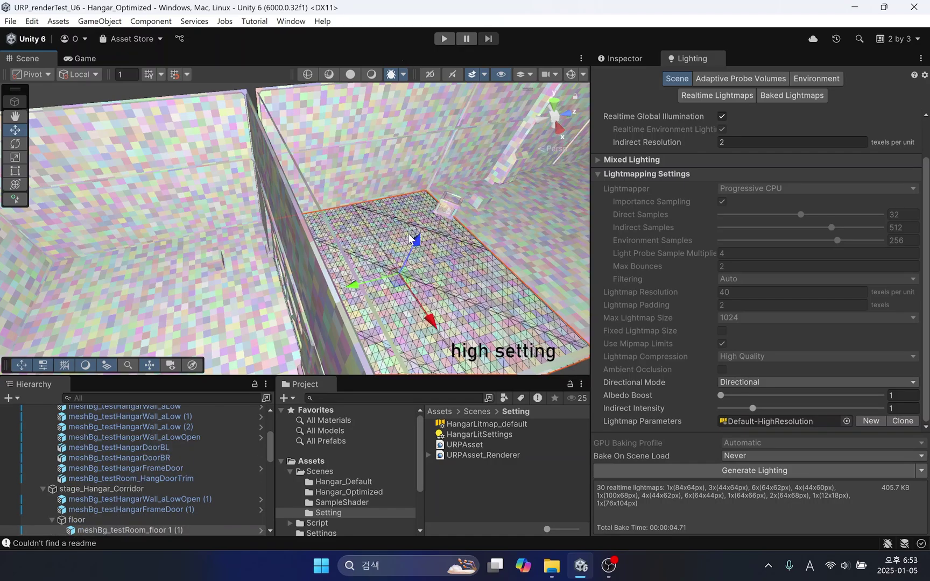
pyautogui.click(396, 155)
pyautogui.click(476, 157)
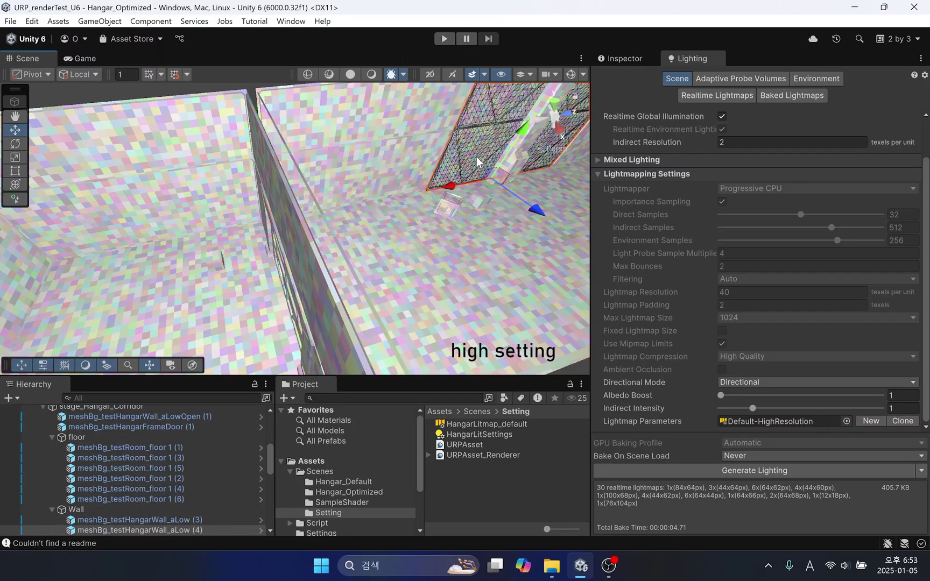
pyautogui.click(219, 302)
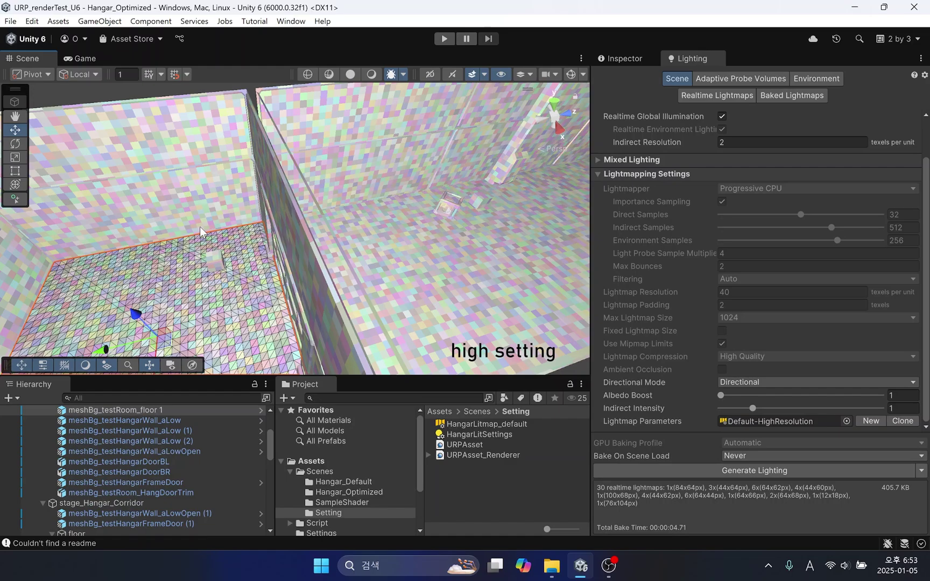
pyautogui.click(198, 206)
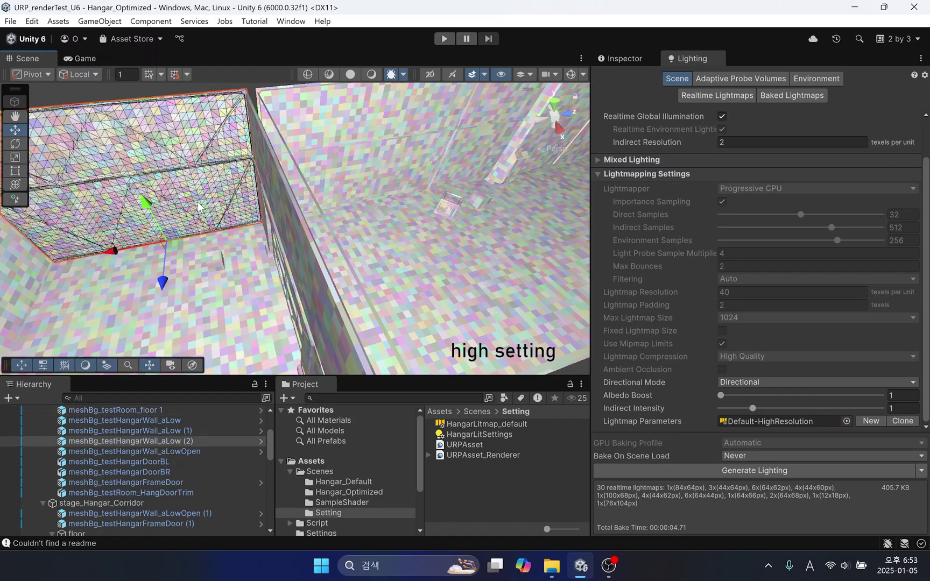
pyautogui.click(392, 75)
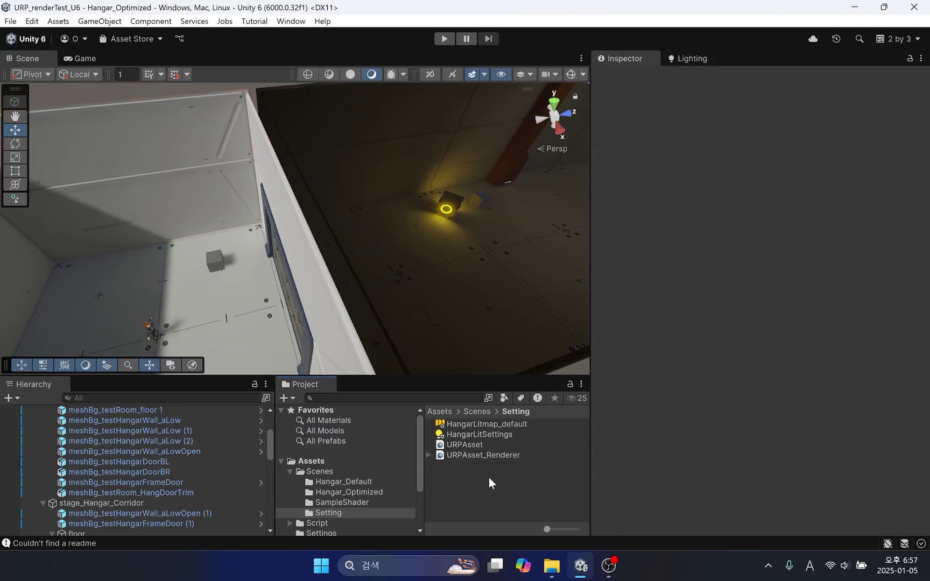
# Step: Select floor piece meshBg_testRoom_floor 1 and review its lightmapping against the scene lighting settings
pyautogui.click(243, 317)
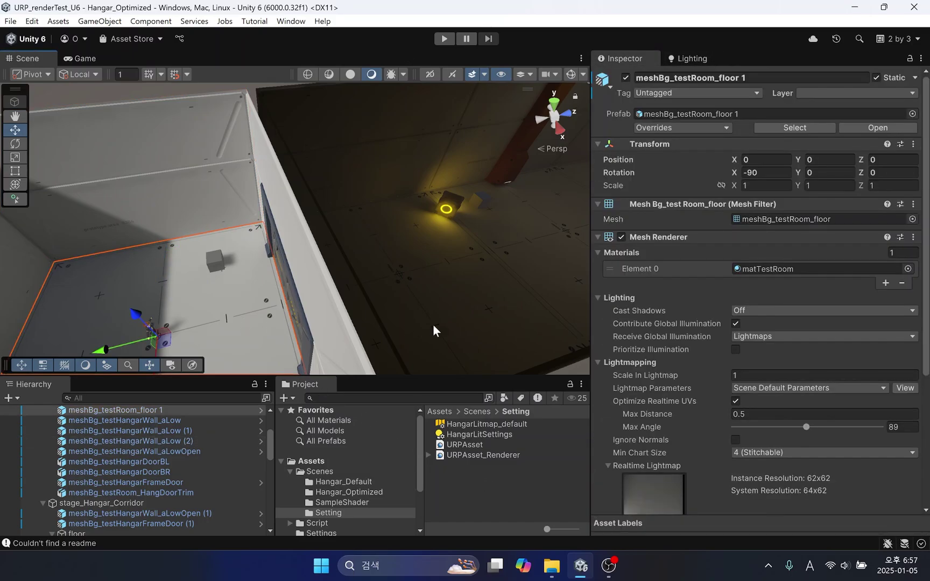
pyautogui.scroll(-3, 676, 325)
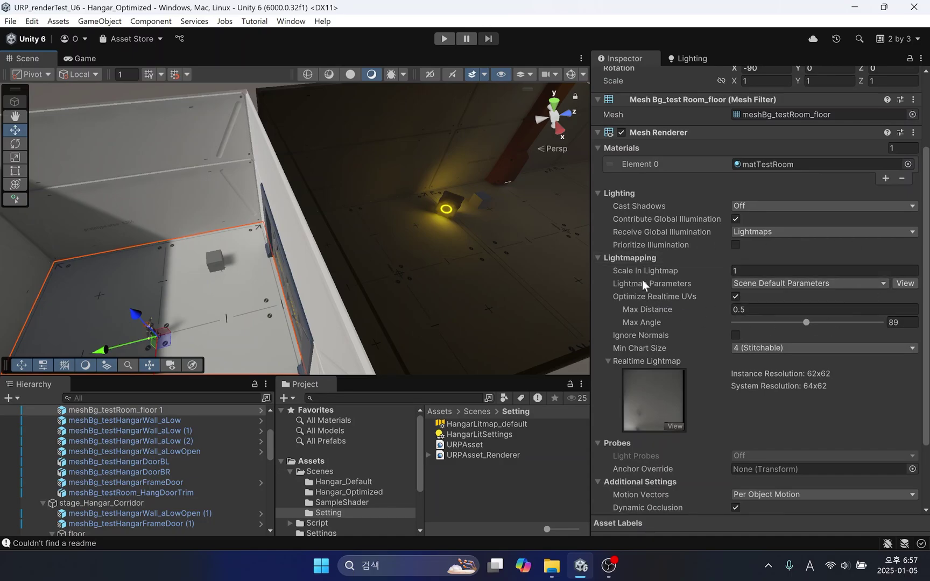
pyautogui.click(749, 307)
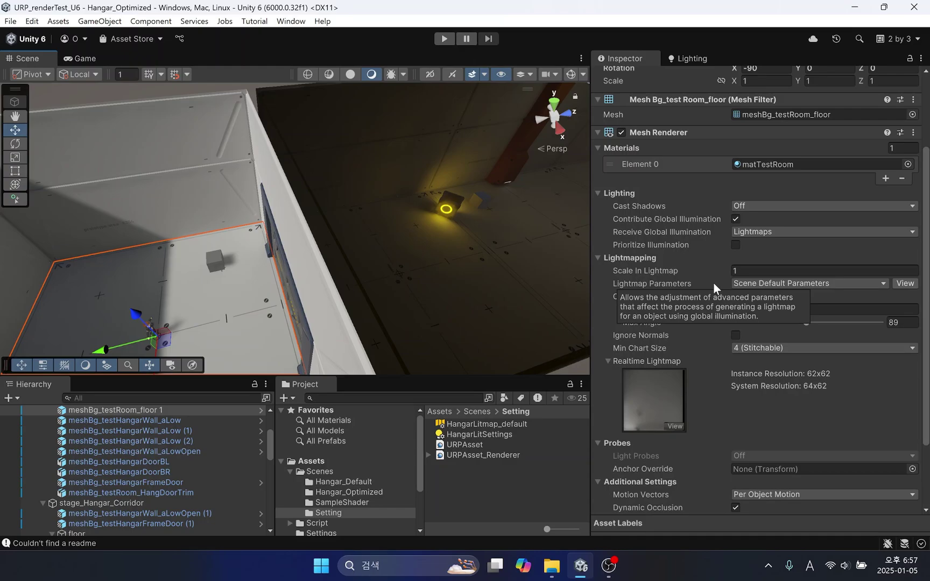
pyautogui.click(685, 60)
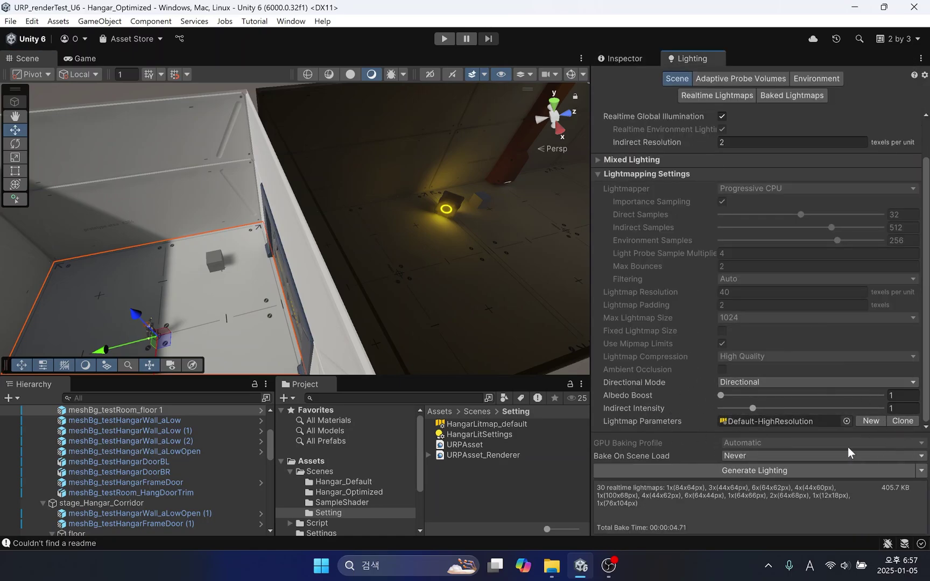
# Step: Keep the floor piece on Scene Default Parameters in its lightmap parameter choices
pyautogui.click(622, 61)
pyautogui.click(861, 286)
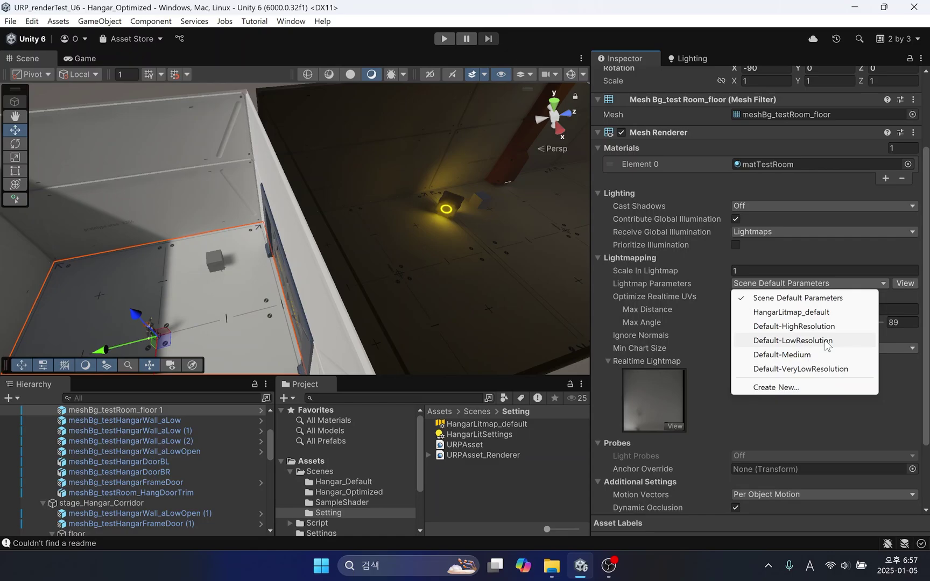
pyautogui.click(828, 298)
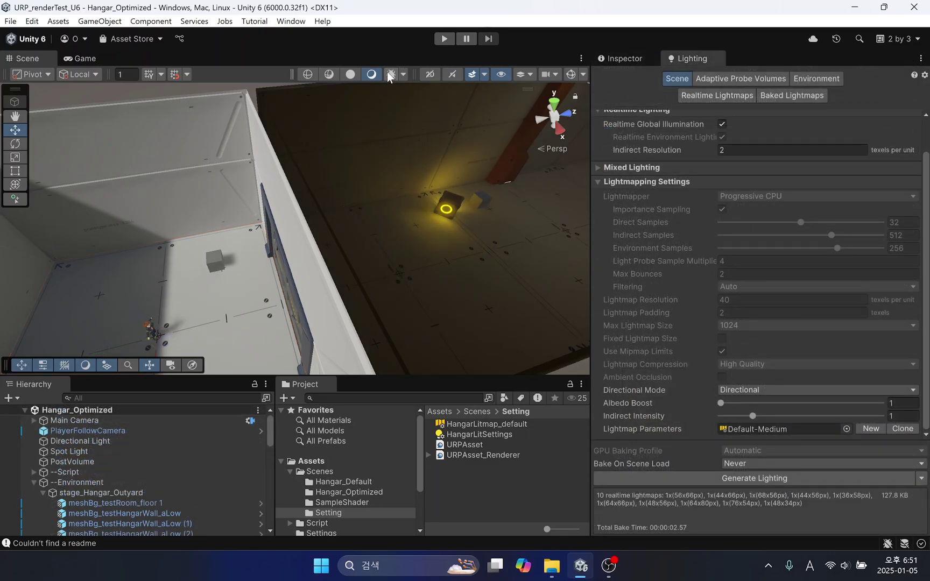
# Step: Inspect UV charts of floor piece 1 (1), hangar walls, floor, left and right walls in checker view
pyautogui.click(390, 74)
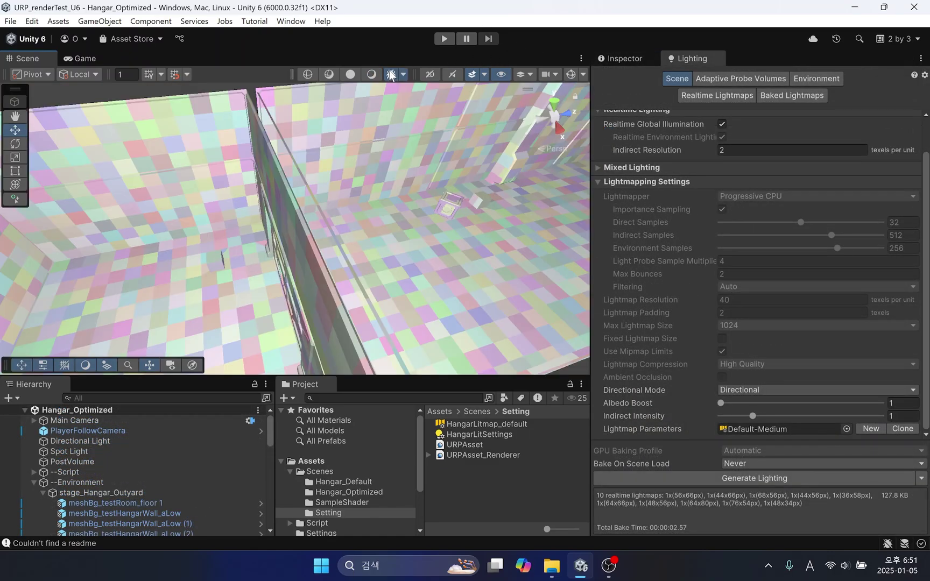
pyautogui.click(403, 263)
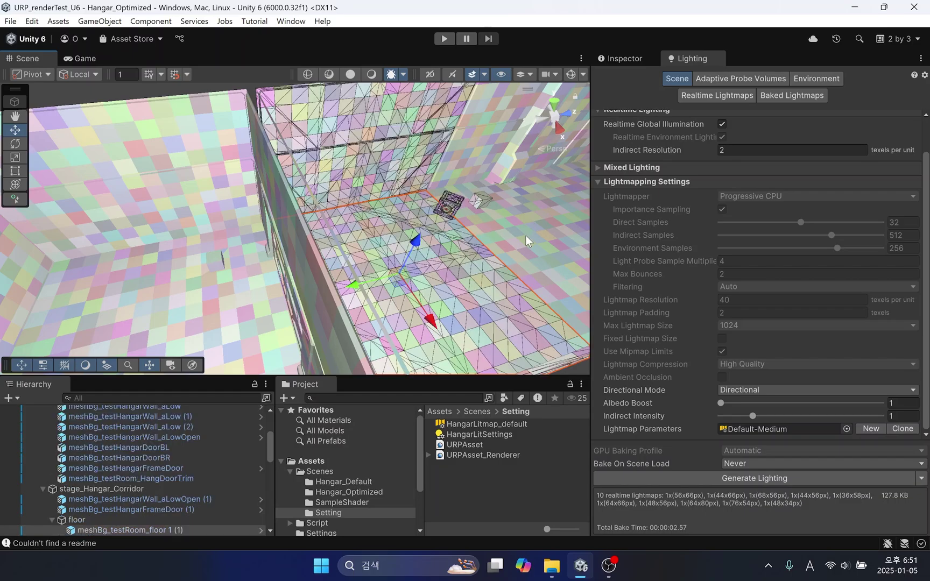
pyautogui.click(525, 236)
pyautogui.click(475, 140)
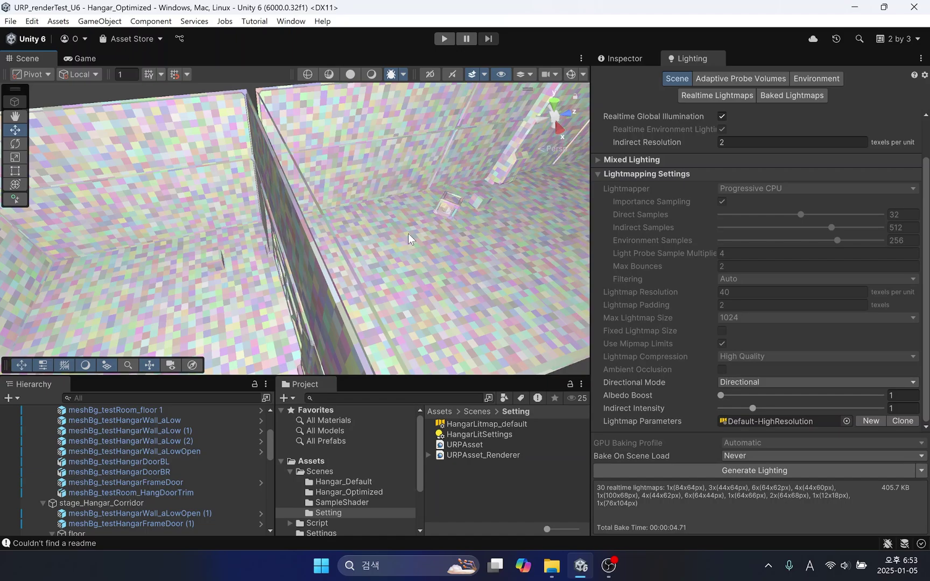
pyautogui.click(408, 233)
pyautogui.click(394, 155)
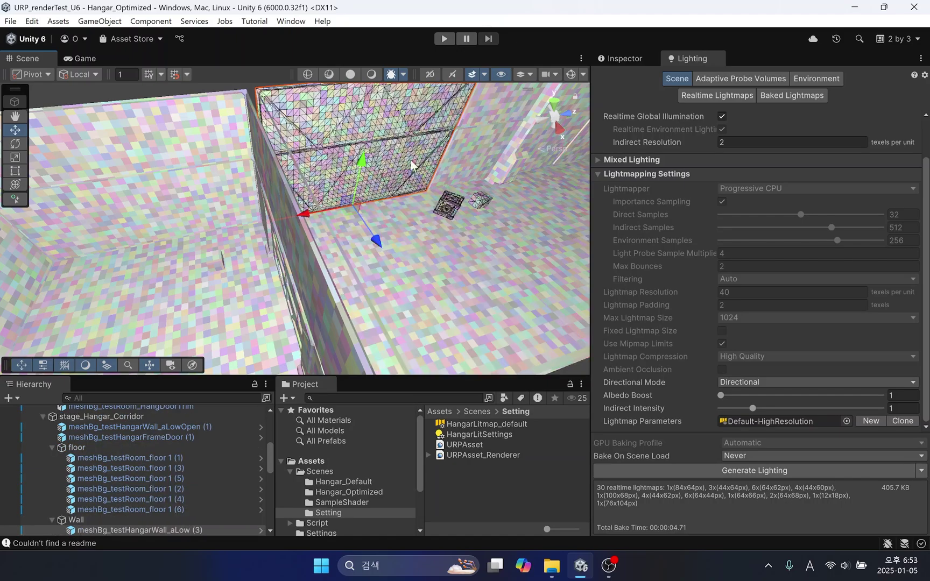
pyautogui.click(476, 157)
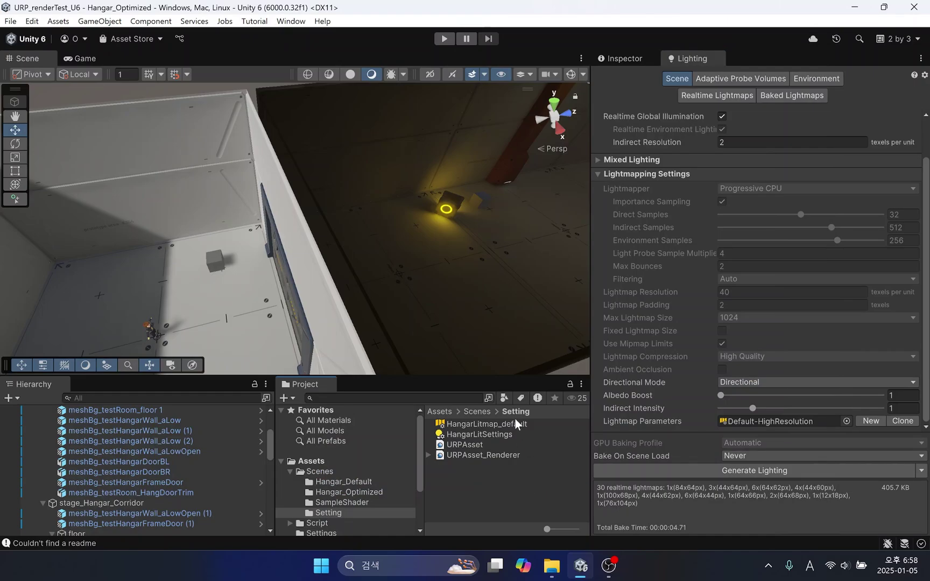
# Step: Assign HangarLitmap_default as the scene's lightmap parameters and show its settings
pyautogui.moveTo(515, 424); pyautogui.dragTo(760, 421)
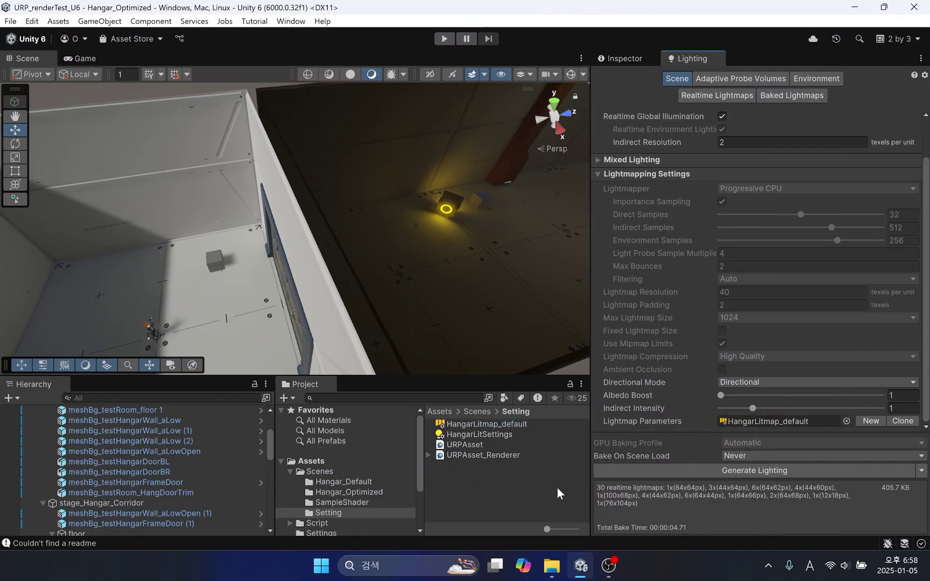
pyautogui.click(518, 424)
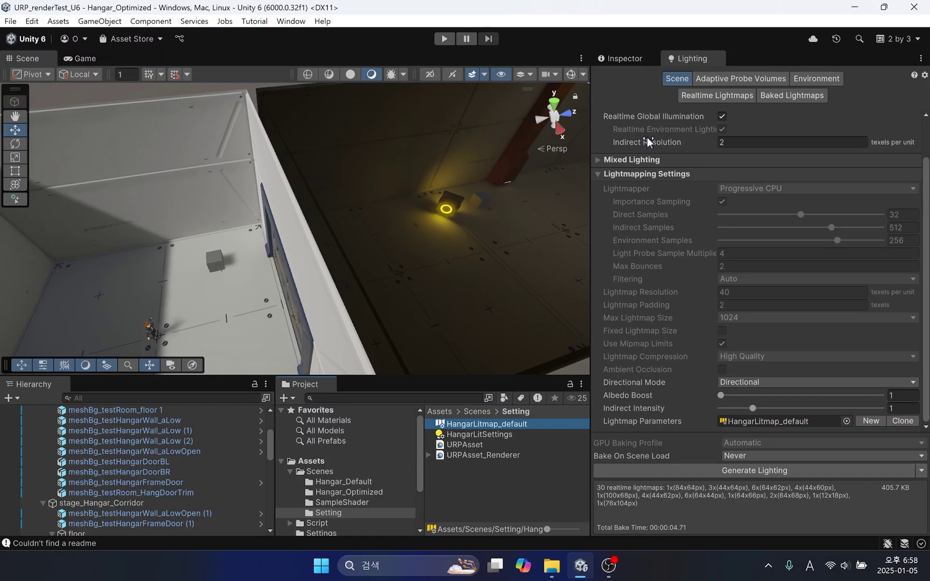
pyautogui.click(633, 60)
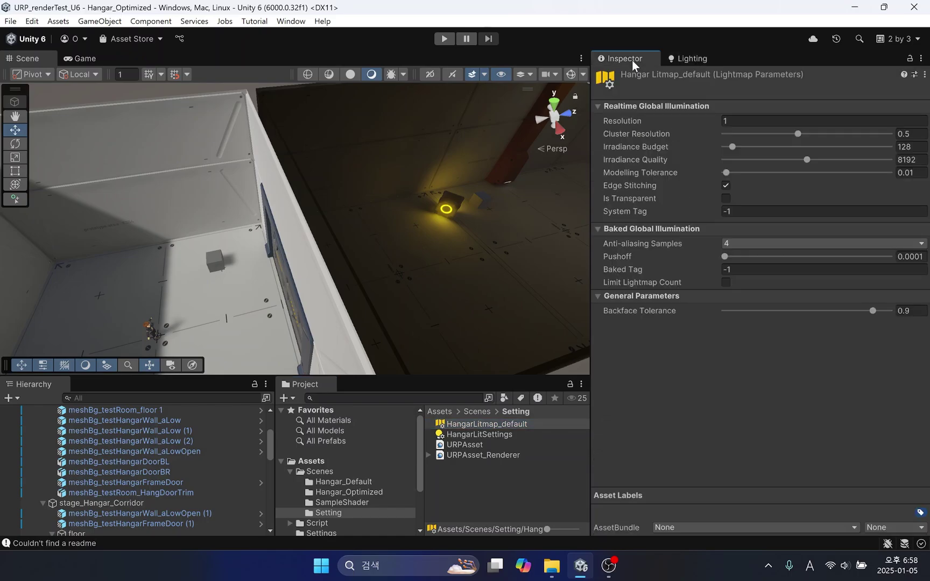
# Step: Set HangarLitmap_default realtime Resolution to 0.25 and Cluster Resolution to 1
pyautogui.click(772, 120)
pyautogui.write('0')
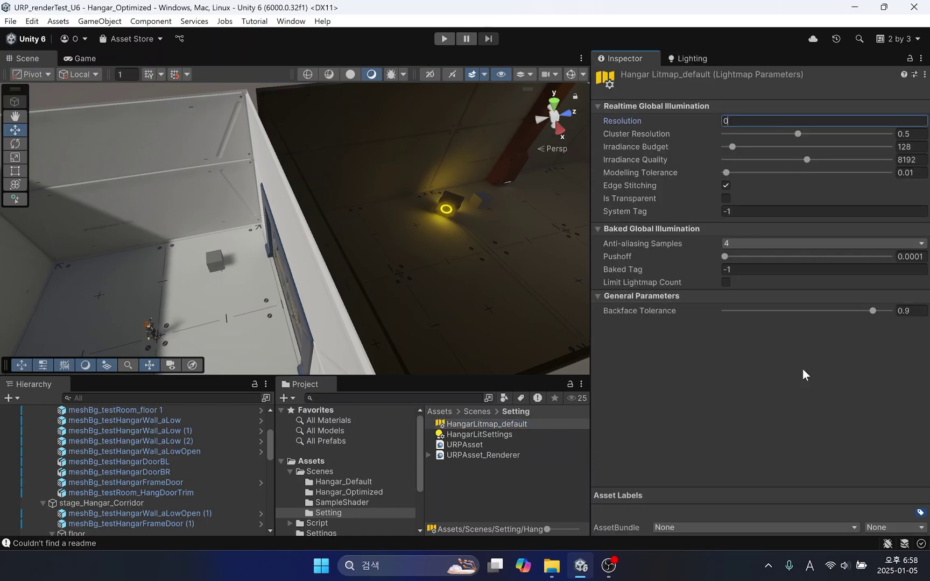
pyautogui.write('.25')
pyautogui.press('Tab')
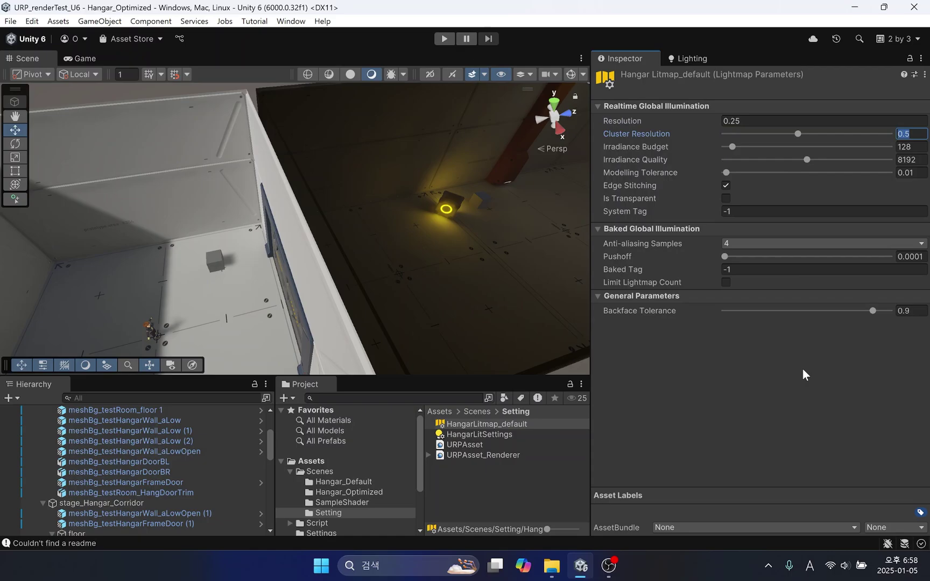
pyautogui.write('1')
pyautogui.press('Tab')
pyautogui.write('1')
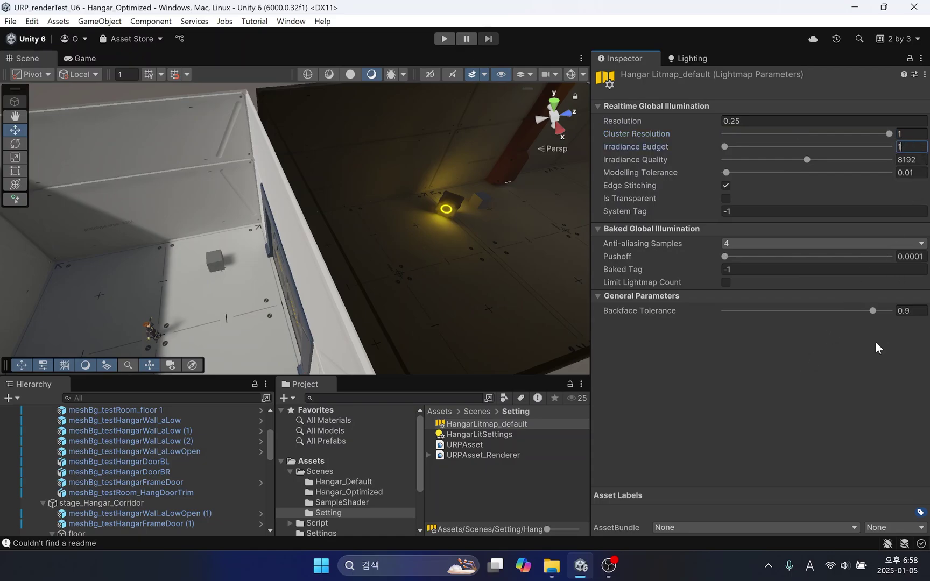
pyautogui.write('92')
pyautogui.click(680, 59)
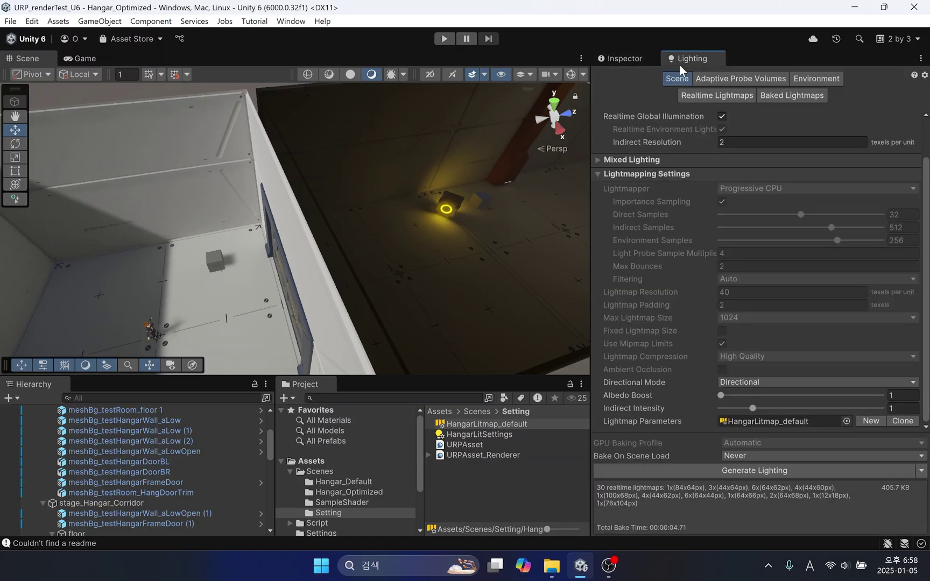
pyautogui.click(845, 422)
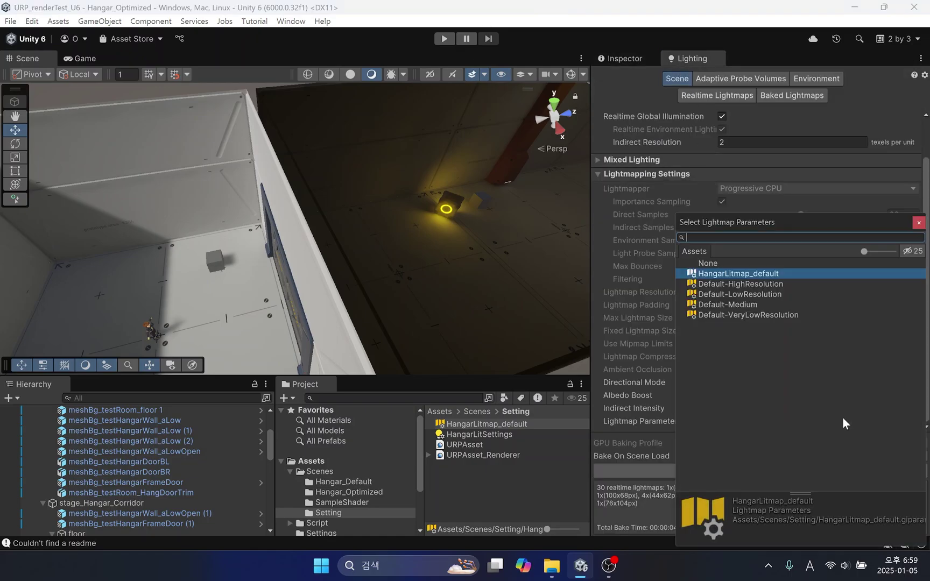
pyautogui.click(767, 296)
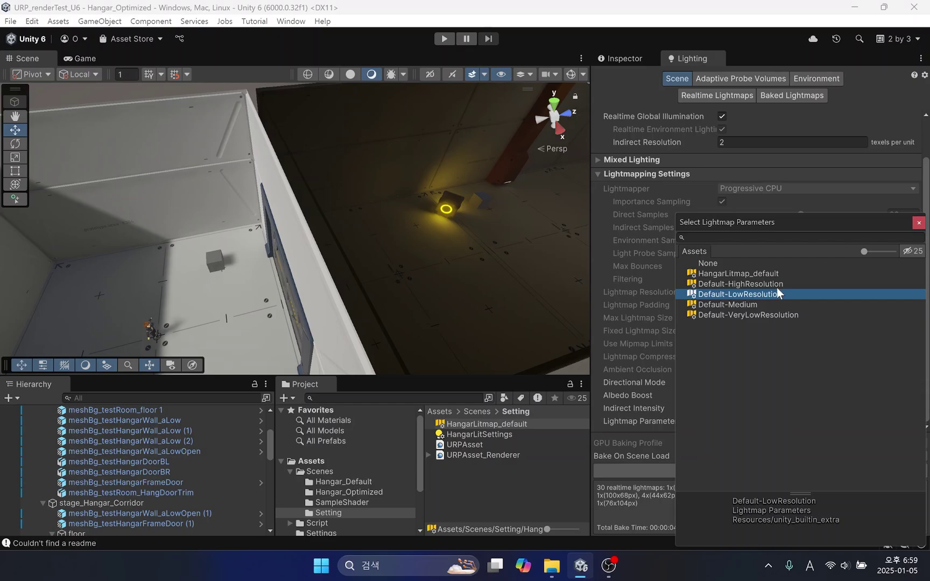
pyautogui.click(780, 272)
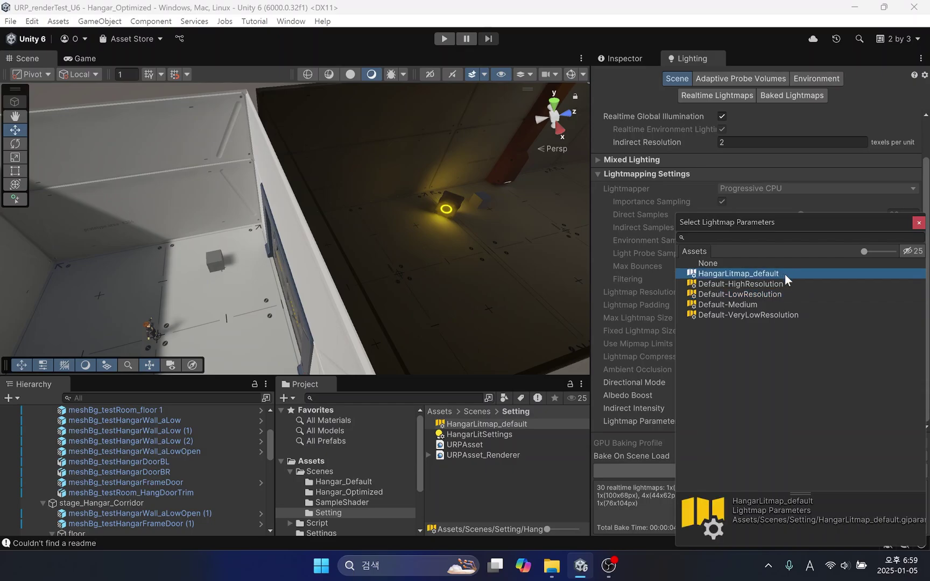
pyautogui.click(917, 224)
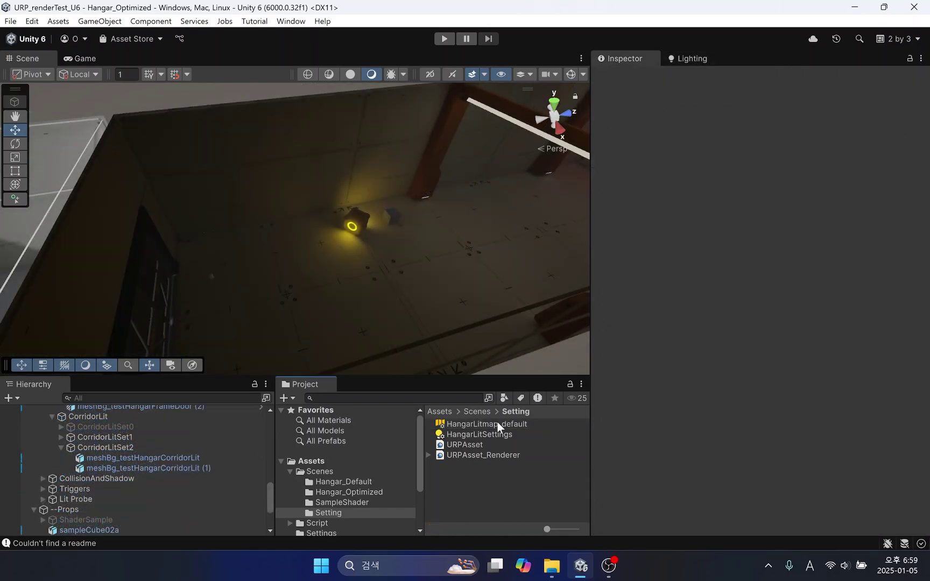
# Step: Duplicate HangarLitmap_default and name the copy HangarLitmap_high
pyautogui.click(498, 422)
pyautogui.hotkey('ctrl', 'd')
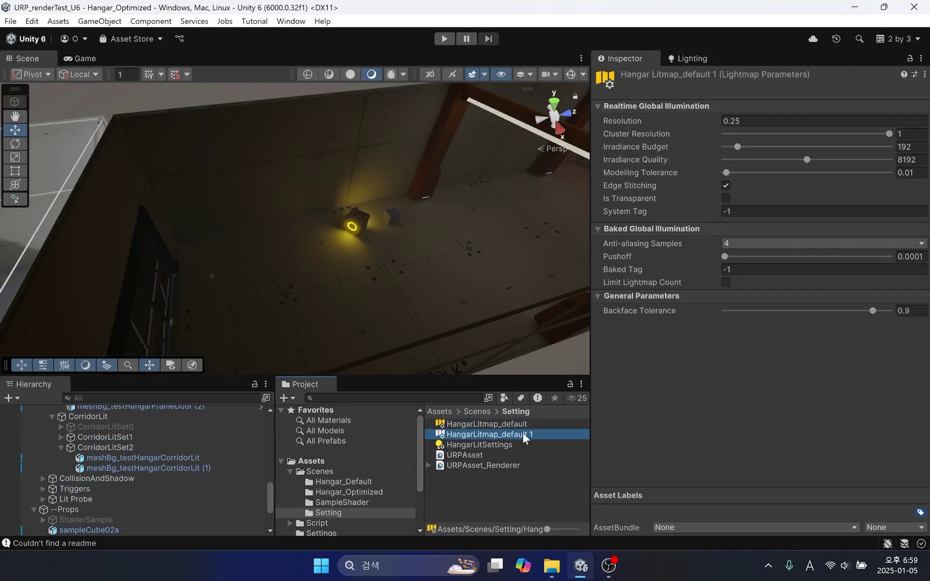
pyautogui.click(523, 433)
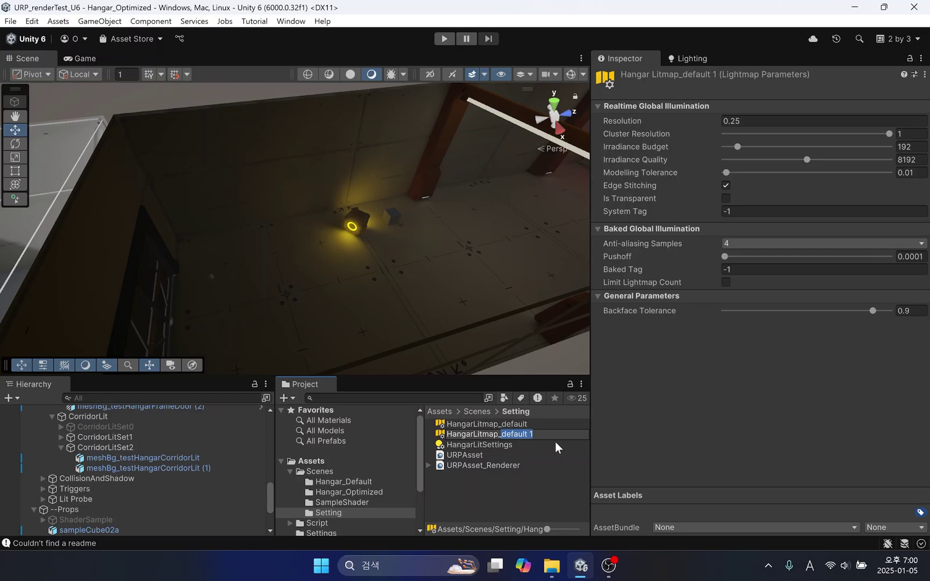
pyautogui.write('high')
pyautogui.press('Return')
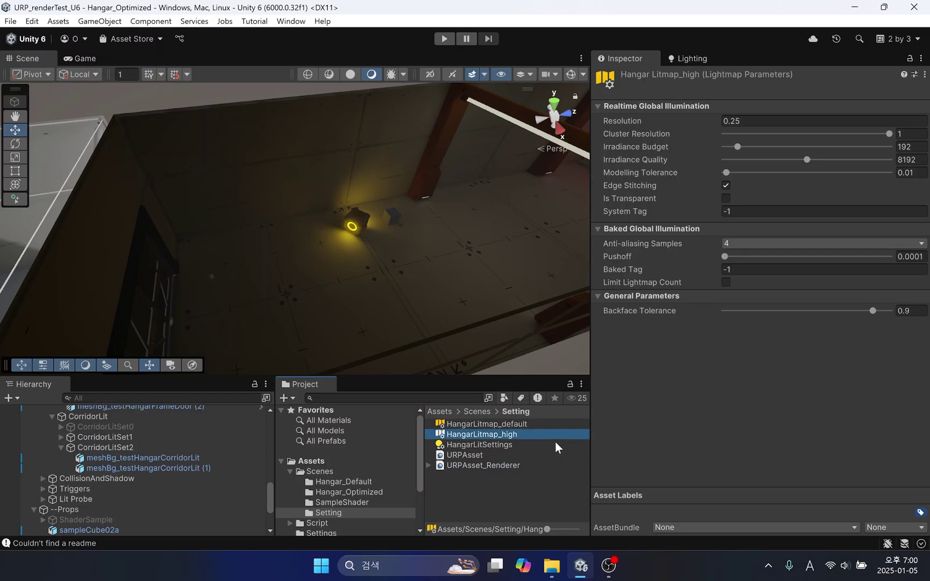
# Step: Give HangarLitmap_high resolution 2 and irradiance budget 256
pyautogui.click(757, 120)
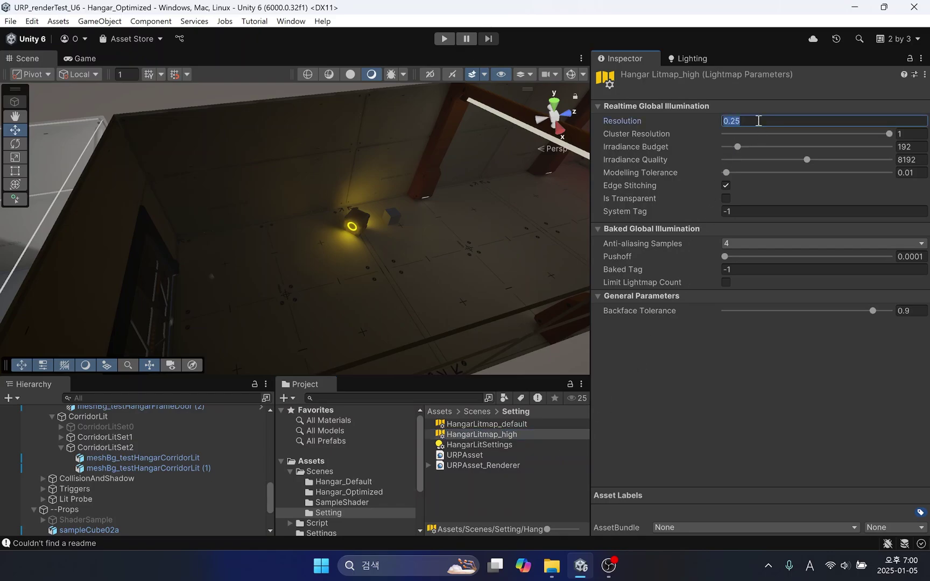
pyautogui.write('2')
pyautogui.click(915, 146)
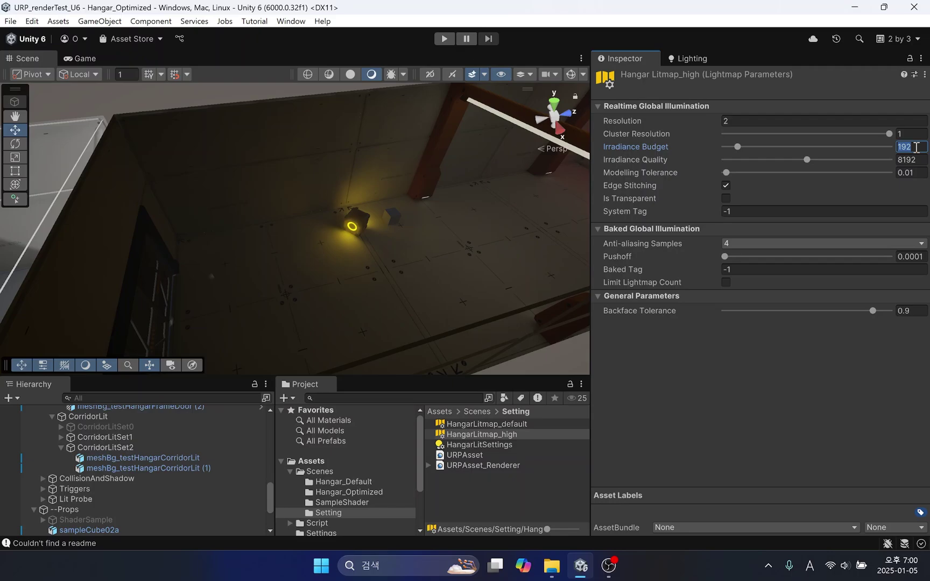
pyautogui.write('256')
pyautogui.press('Tab')
pyautogui.write('16384')
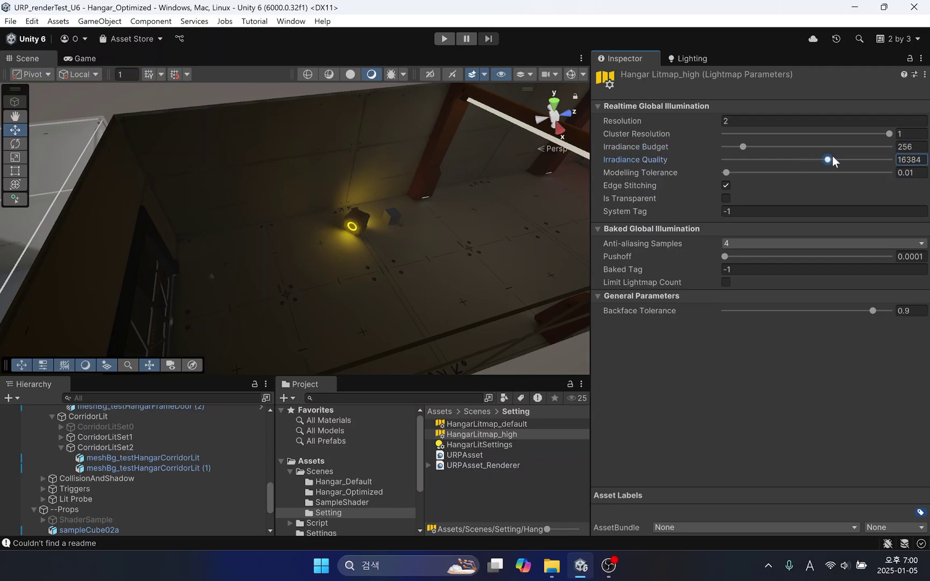
# Step: Select three hangar walls and assign them HangarLitmap_high lightmap parameters
pyautogui.click(300, 180)
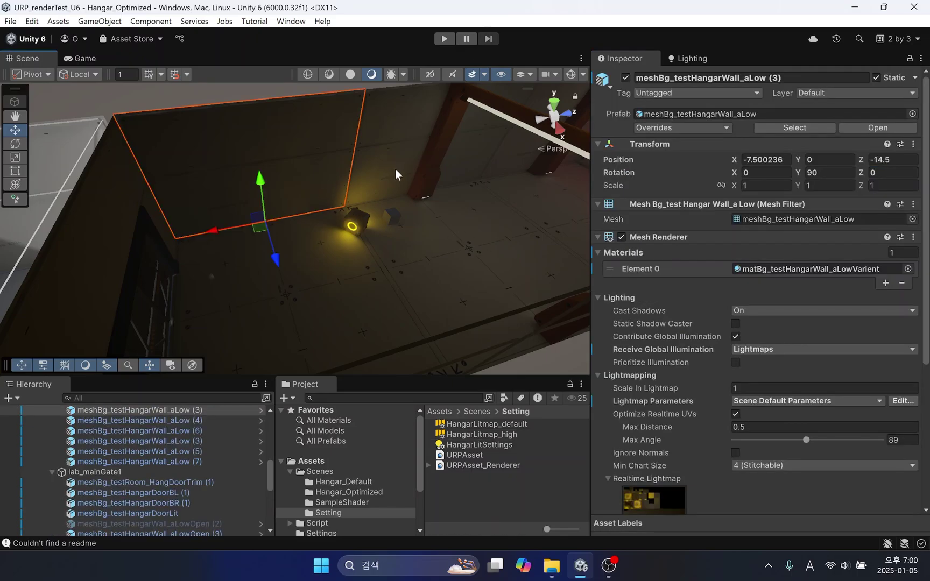
pyautogui.keyDown('shift'); pyautogui.click(395, 168); pyautogui.keyUp('shift')
pyautogui.keyDown('shift'); pyautogui.click(489, 270); pyautogui.keyUp('shift')
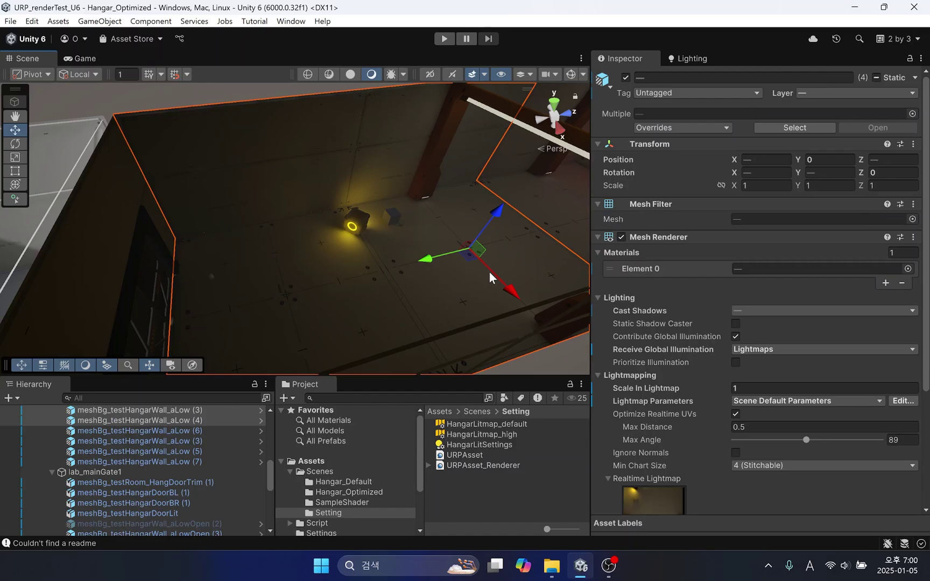
pyautogui.click(786, 349)
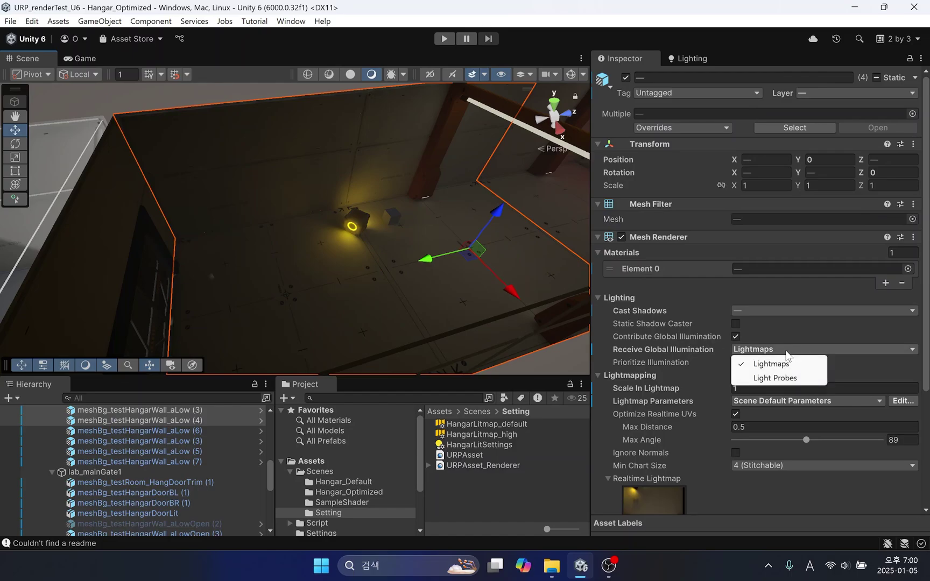
pyautogui.click(789, 402)
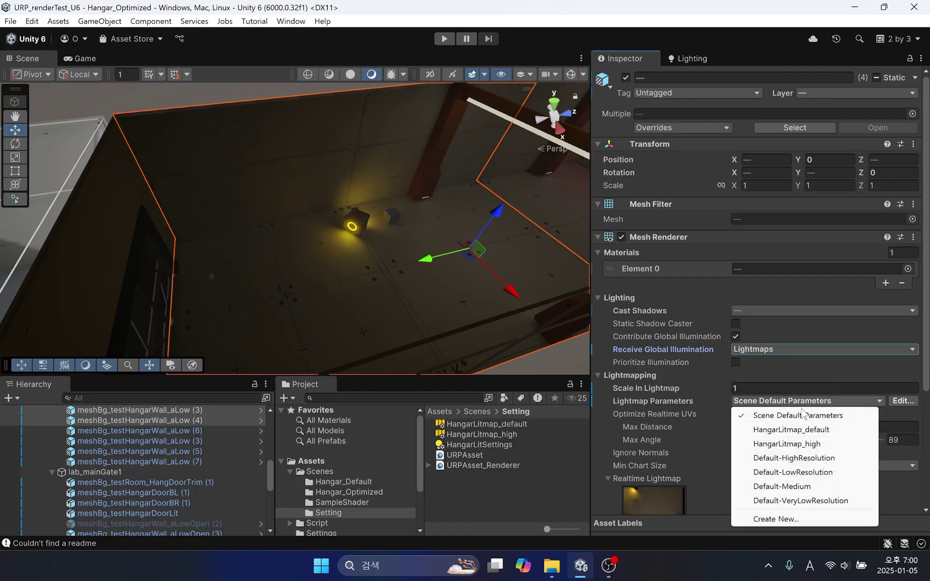
pyautogui.click(825, 440)
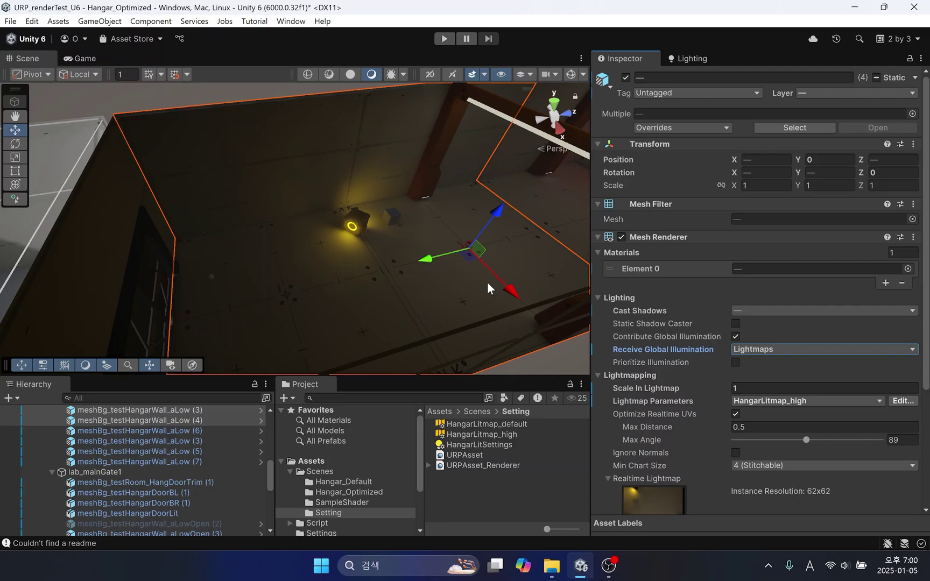
# Step: Assign HangarLitmap_high to sampleCube02a and clear the selection
pyautogui.click(360, 225)
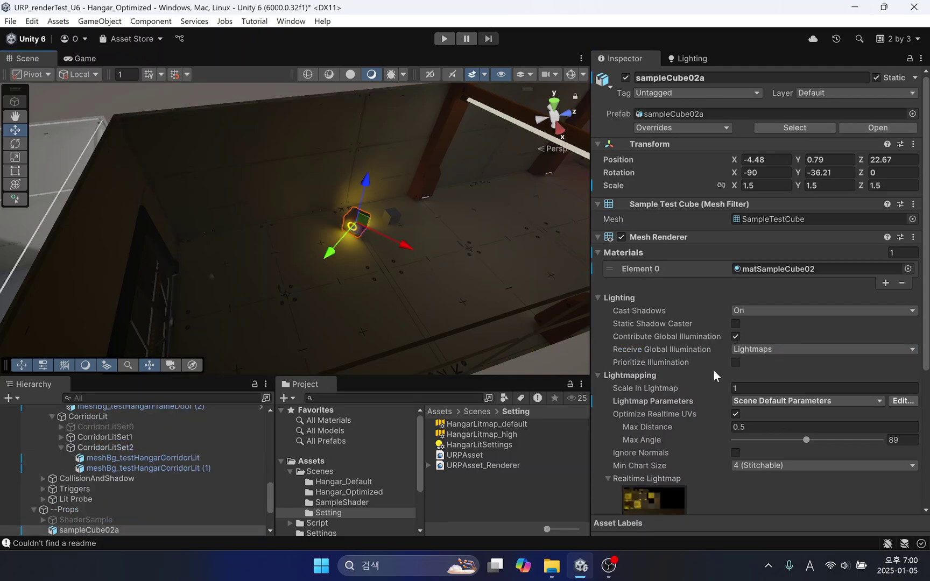
pyautogui.click(791, 401)
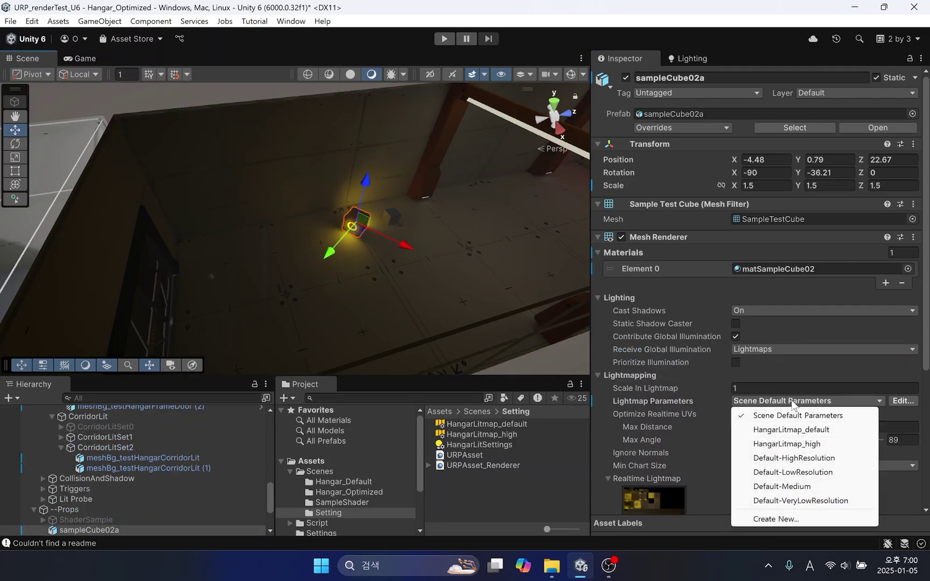
pyautogui.click(819, 446)
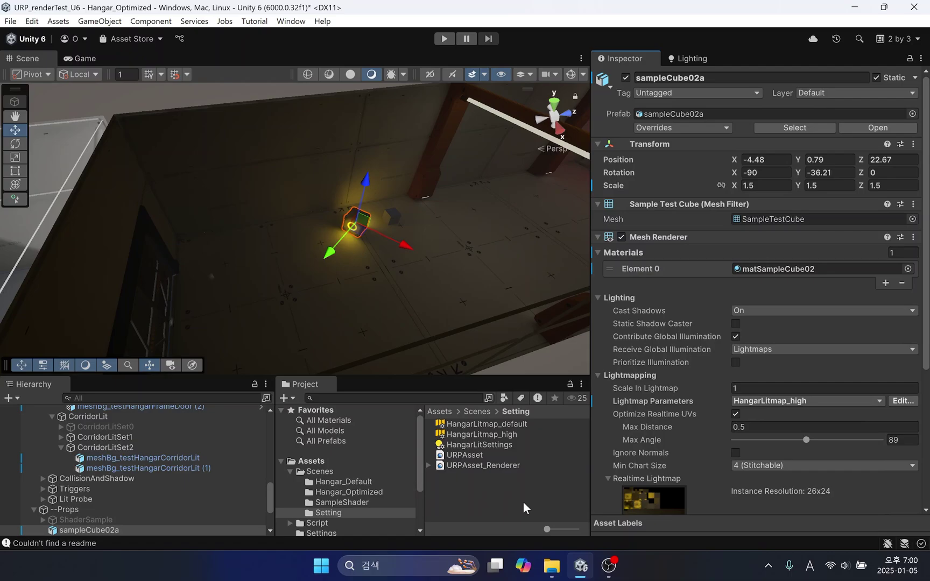
pyautogui.click(498, 506)
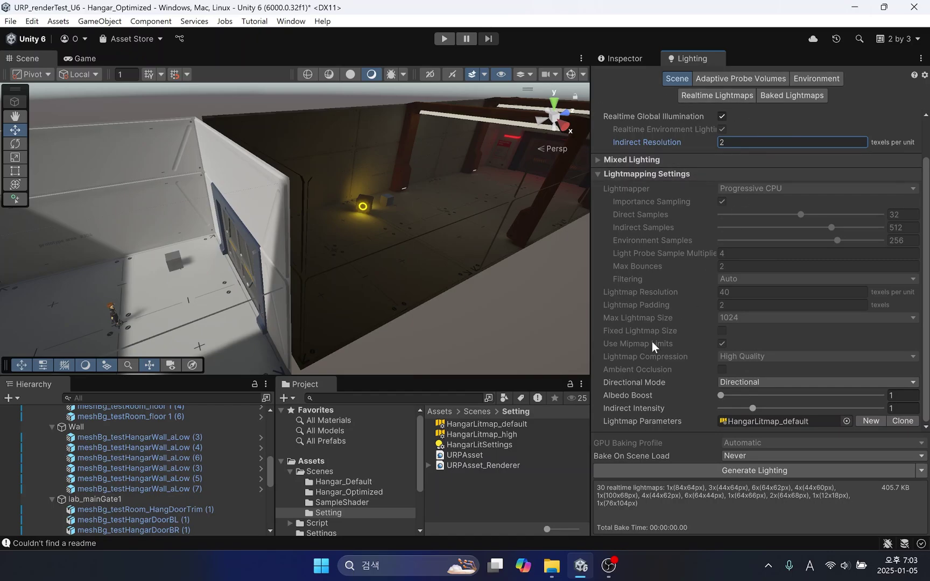
# Step: Check HangarLitmap_default's 0.25 resolution against the scene's Indirect Resolution value
pyautogui.click(517, 425)
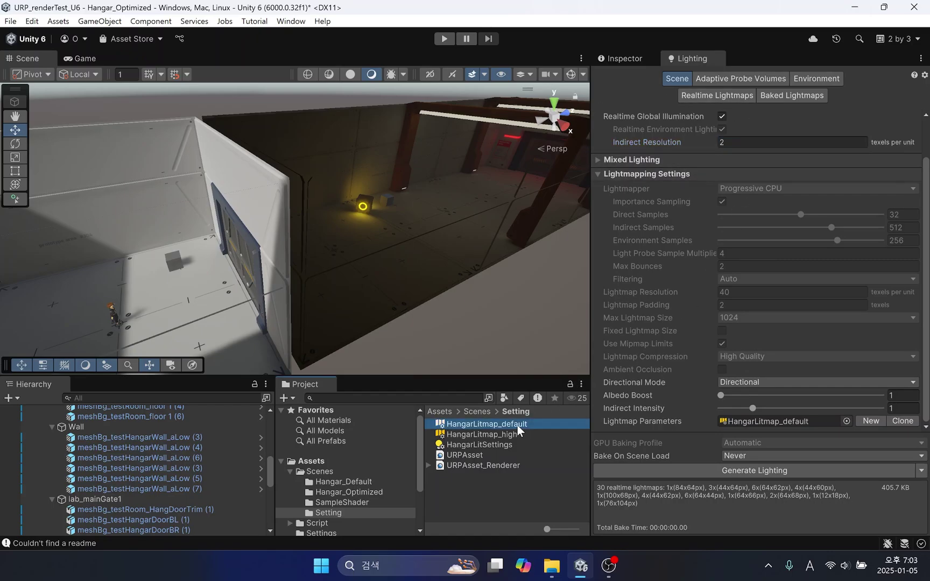
pyautogui.click(626, 56)
pyautogui.click(780, 119)
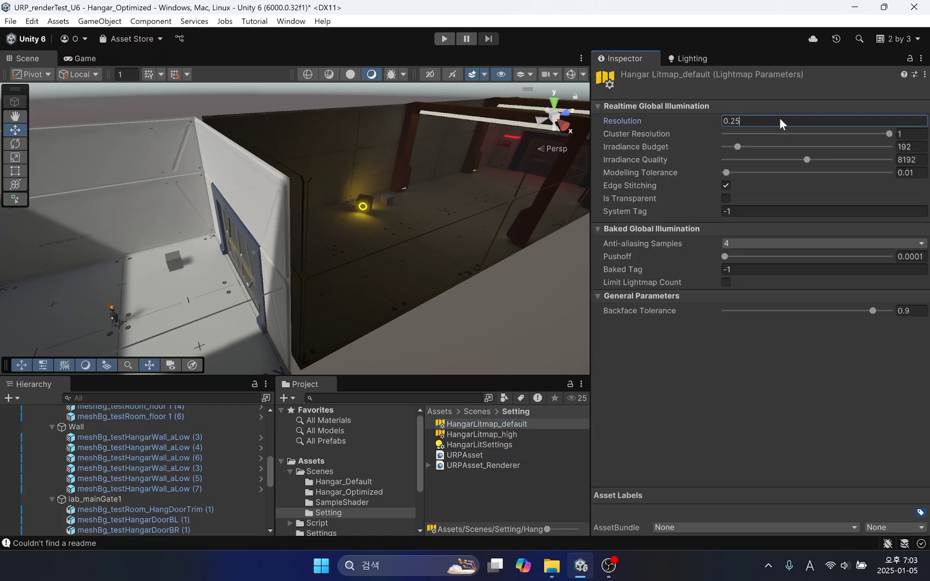
pyautogui.doubleClick(780, 120)
pyautogui.click(695, 58)
pyautogui.click(775, 144)
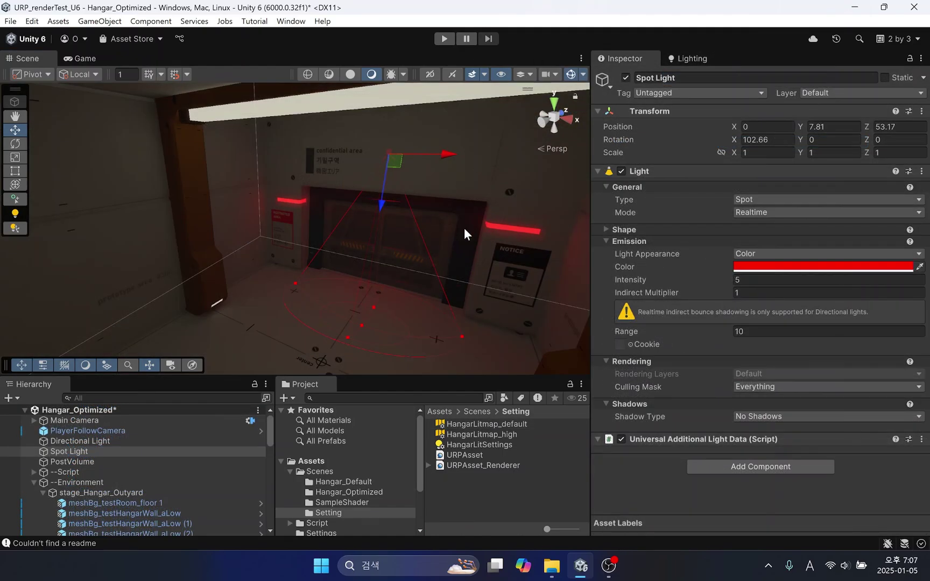
# Step: Uncheck Contribute Global Illumination on the left and right hangar door panels
pyautogui.click(363, 229)
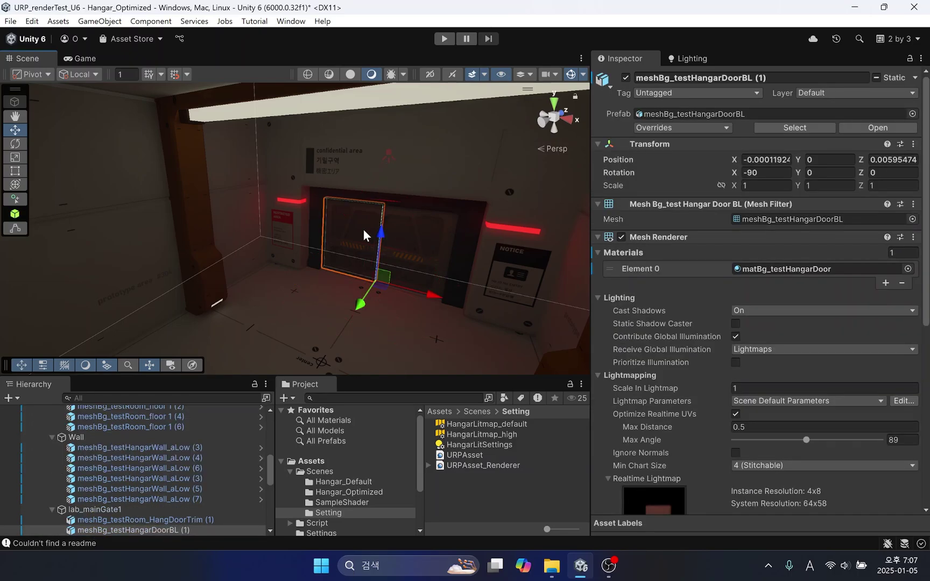
pyautogui.click(735, 336)
pyautogui.click(433, 242)
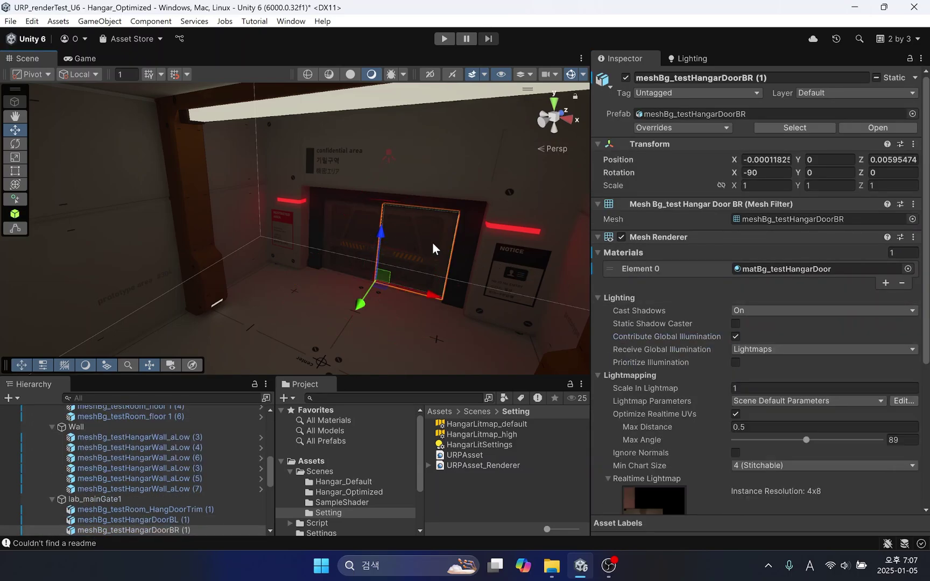
pyautogui.click(735, 336)
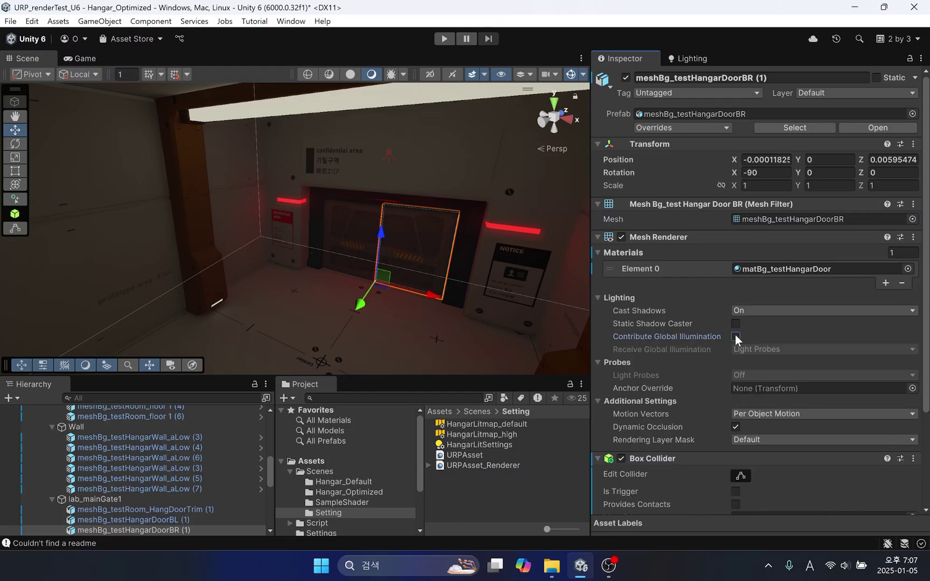
pyautogui.click(494, 478)
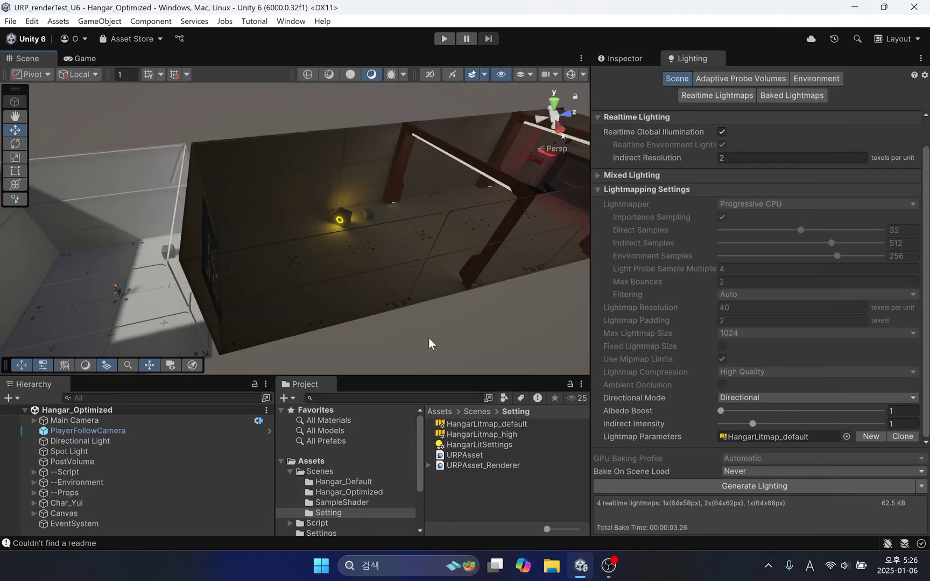
pyautogui.moveTo(286, 233)
pyautogui.keyDown('alt'); pyautogui.mouseDown()
pyautogui.moveTo(452, 229)
pyautogui.moveTo(123, 186)
pyautogui.mouseUp(); pyautogui.keyUp('alt')
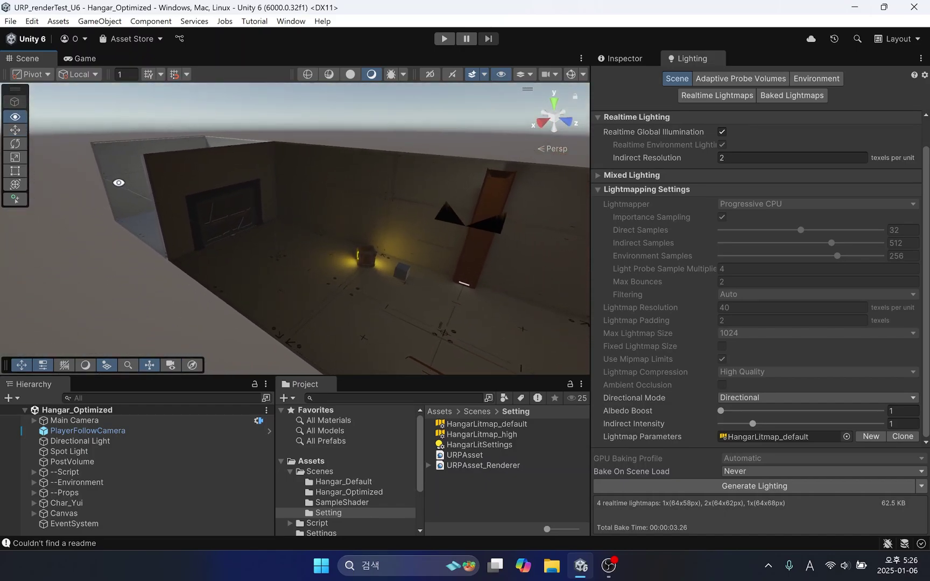
pyautogui.moveTo(123, 186)
pyautogui.keyDown('alt'); pyautogui.mouseDown()
pyautogui.moveTo(362, 263)
pyautogui.moveTo(356, 257)
pyautogui.mouseUp(); pyautogui.keyUp('alt')
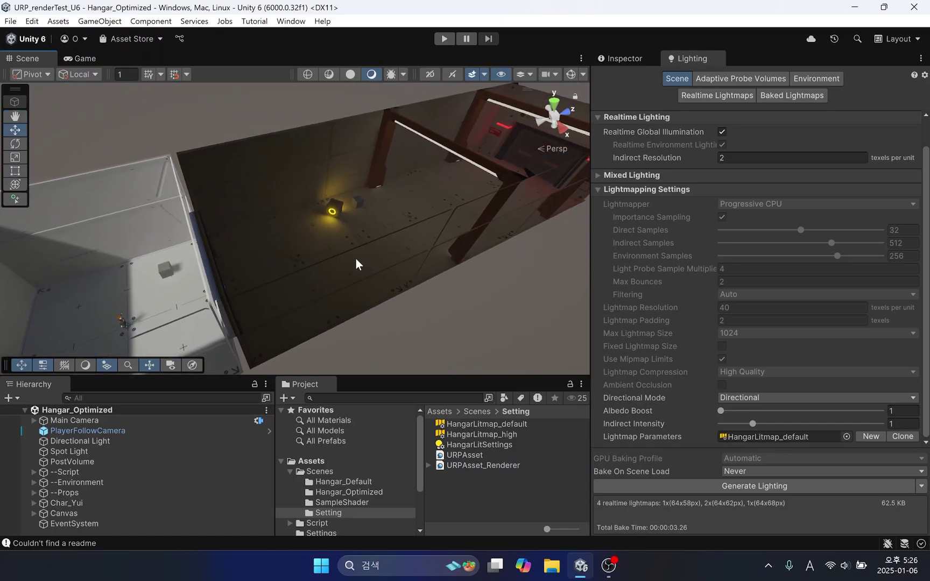
pyautogui.scroll(2, 353, 258)
pyautogui.scroll(2, 354, 258)
pyautogui.scroll(2, 353, 258)
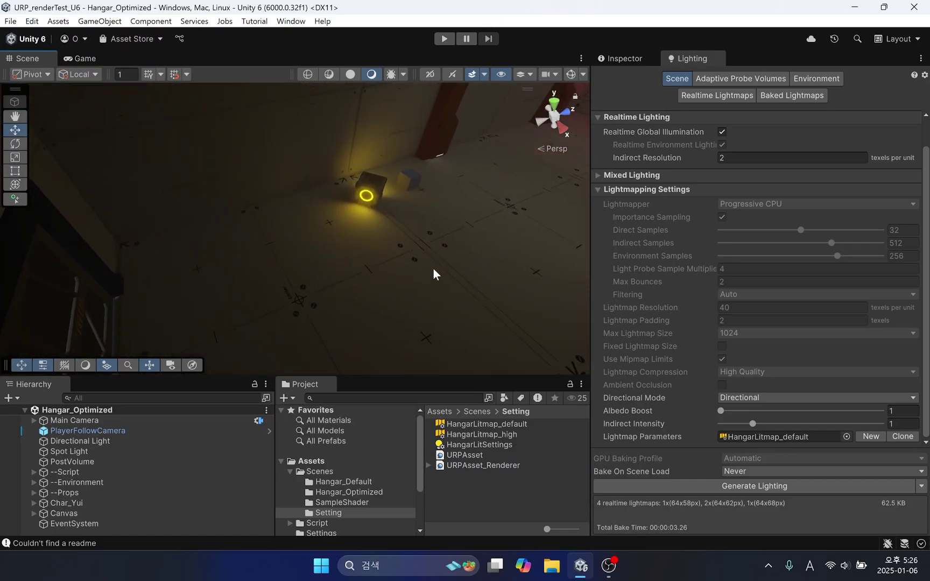
# Step: List the realtime lightmaps and view index 0 with UV chart outlines toggled off and on
pyautogui.click(702, 95)
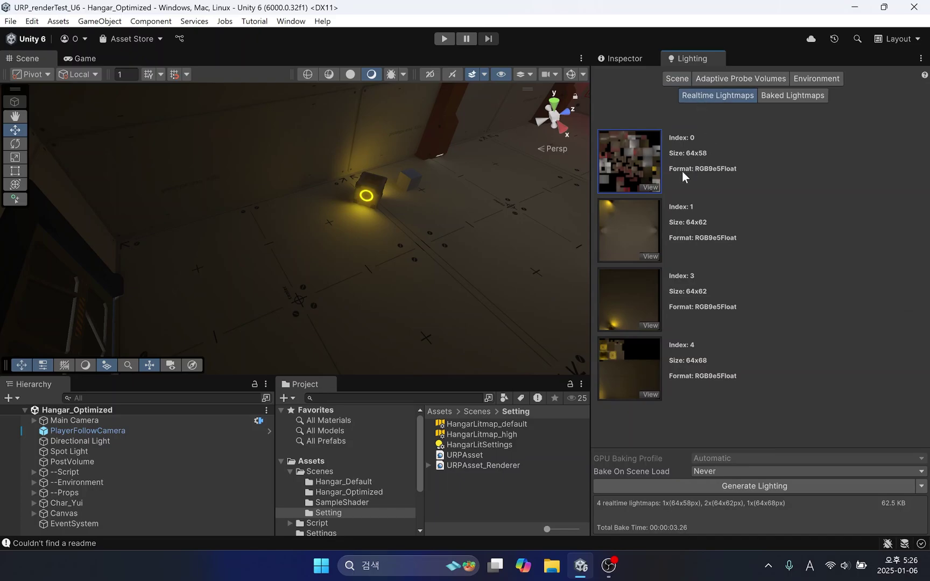
pyautogui.click(645, 188)
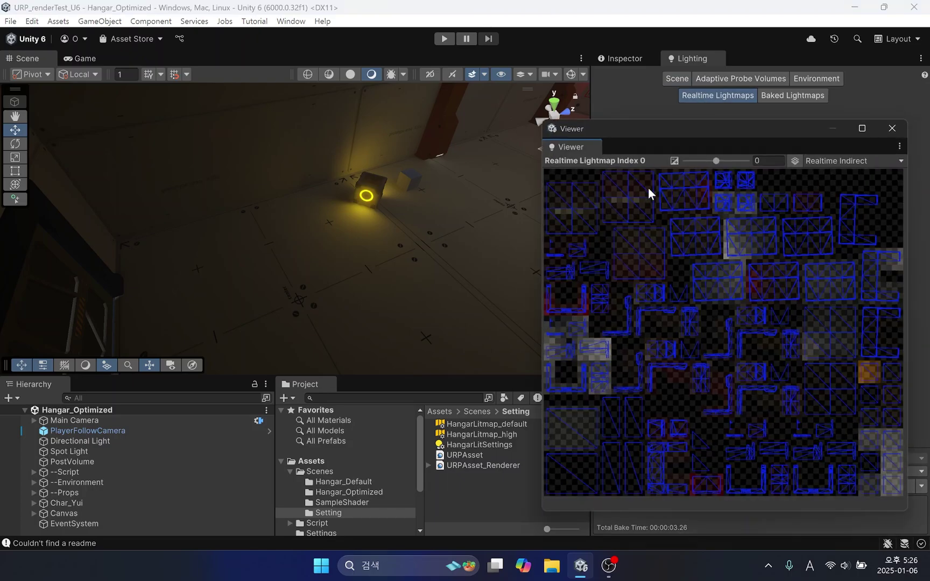
pyautogui.click(794, 160)
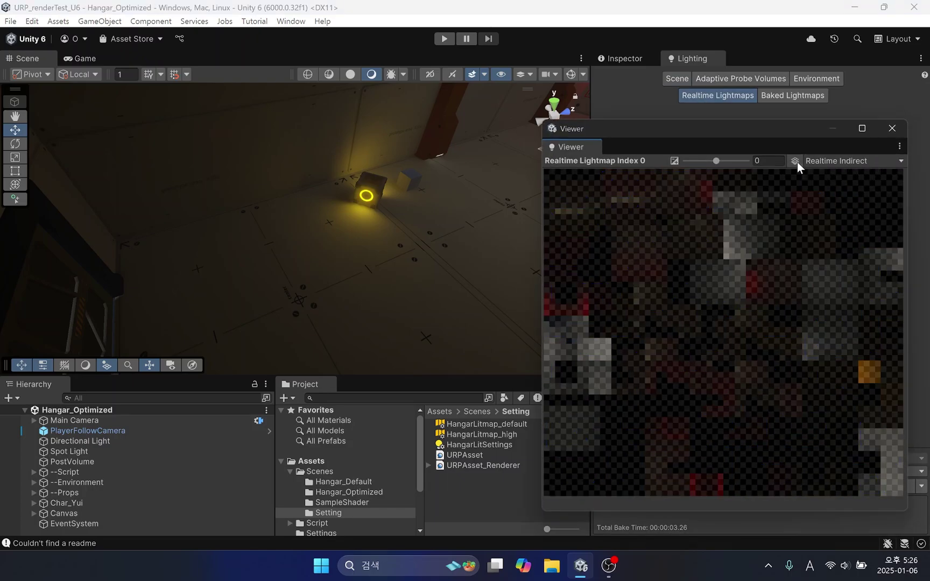
pyautogui.click(795, 161)
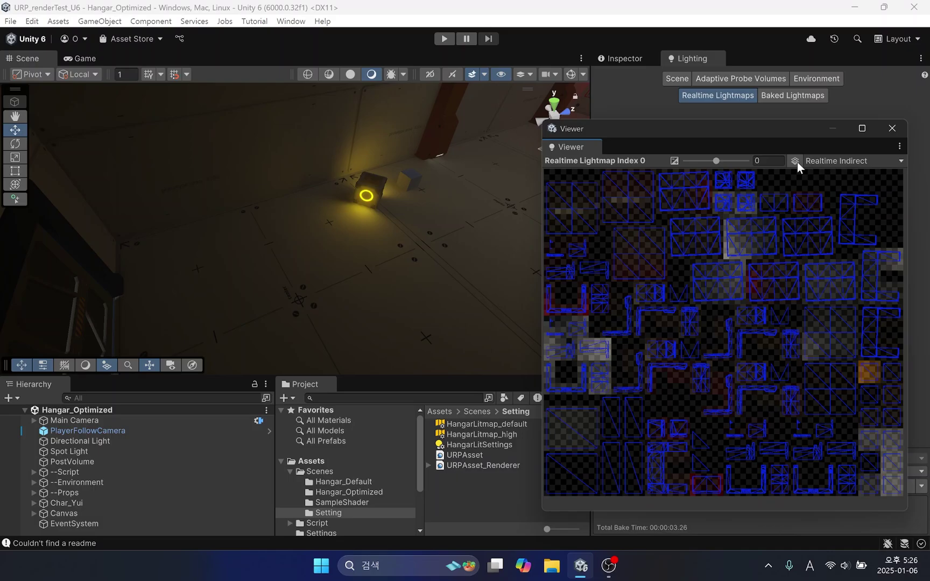
pyautogui.click(899, 132)
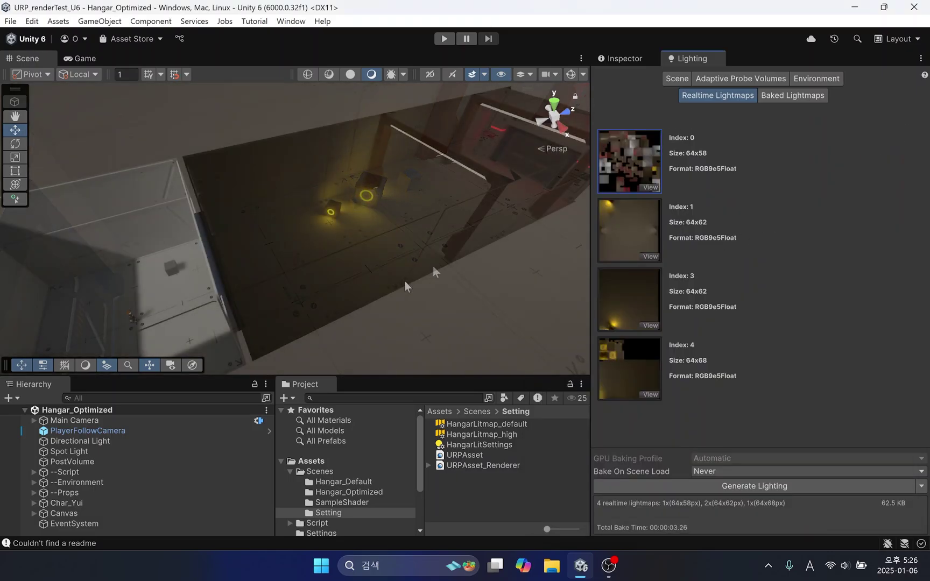
# Step: Switch the Scene view draw mode to Realtime GI UV Charts
pyautogui.click(404, 73)
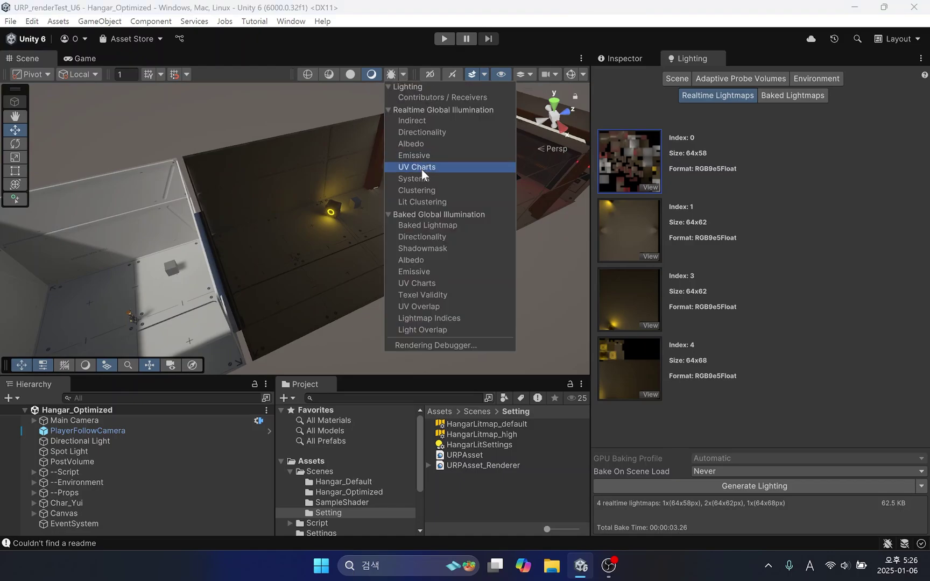
pyautogui.click(426, 191)
pyautogui.click(352, 348)
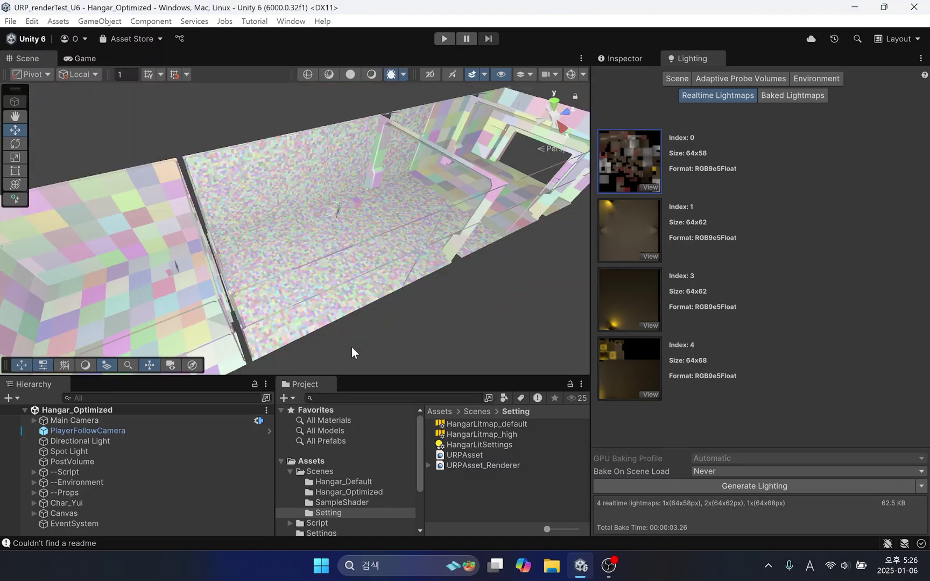
# Step: Inspect the UV charts of the outer floor, door panels, corridor tiles and glowing cube
pyautogui.click(126, 271)
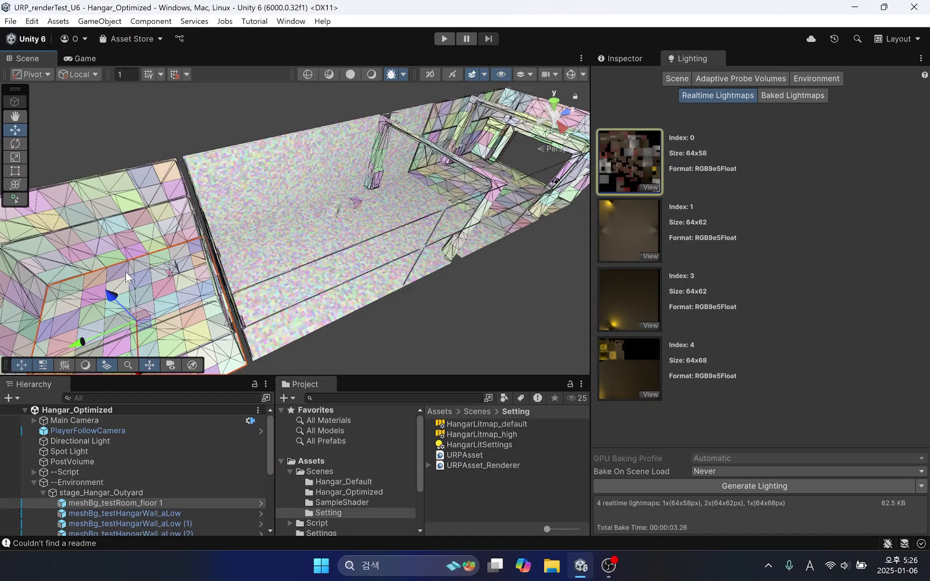
pyautogui.click(273, 197)
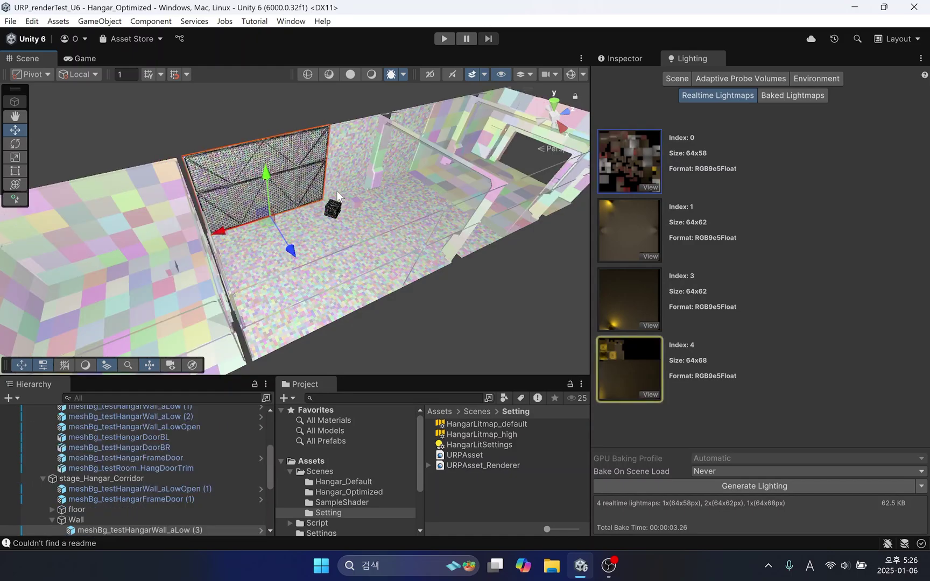
pyautogui.click(350, 166)
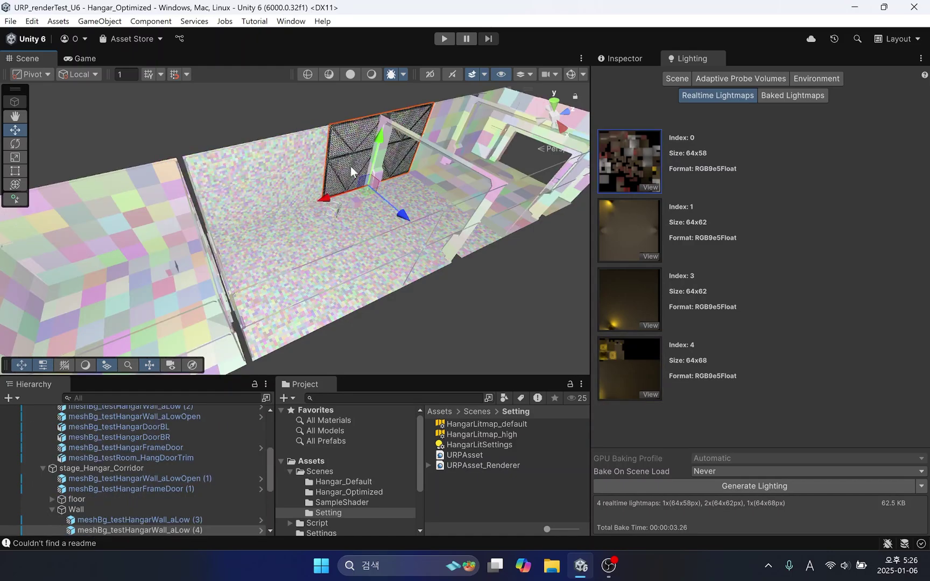
pyautogui.click(306, 251)
pyautogui.click(390, 229)
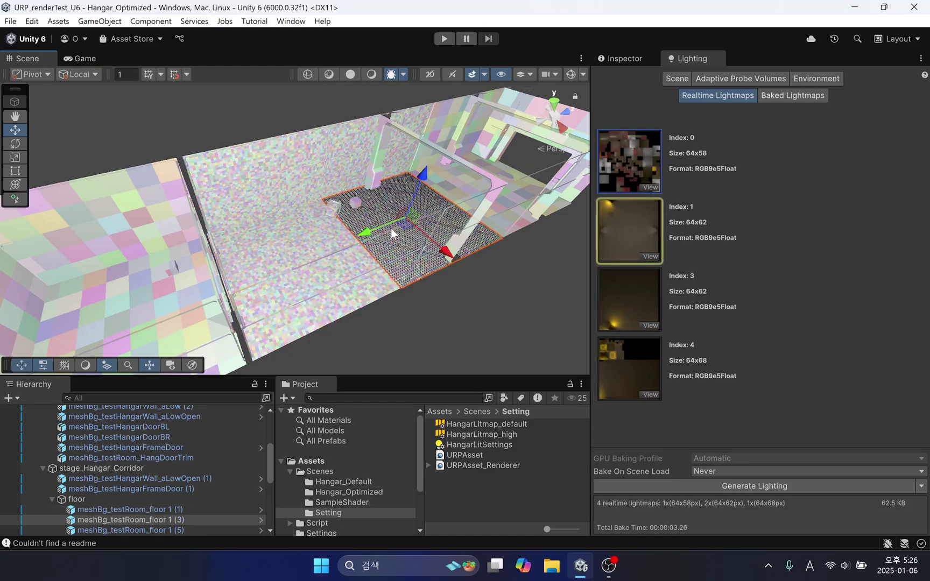
pyautogui.click(333, 211)
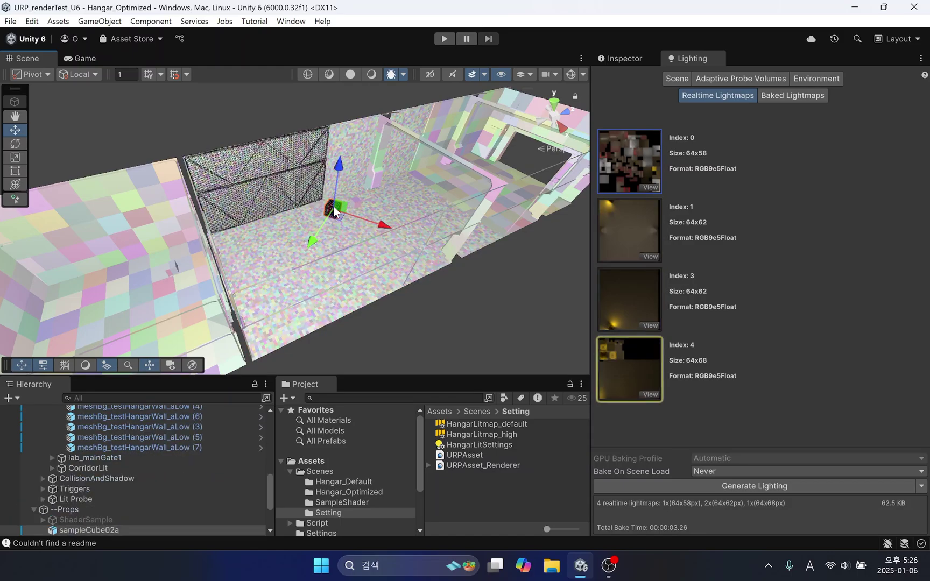
pyautogui.click(412, 315)
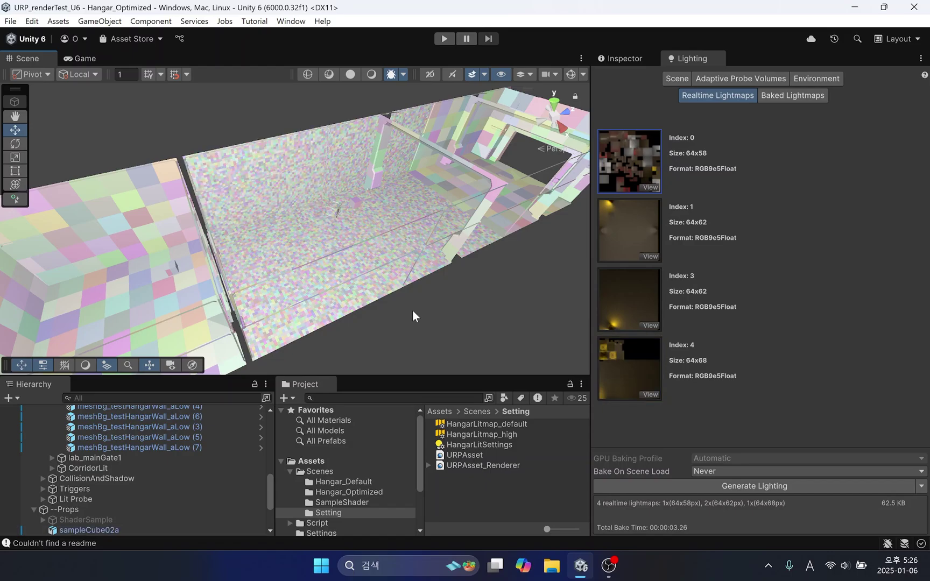
pyautogui.keyDown('alt'); pyautogui.moveTo(409, 296); pyautogui.dragTo(201, 256); pyautogui.keyUp('alt')
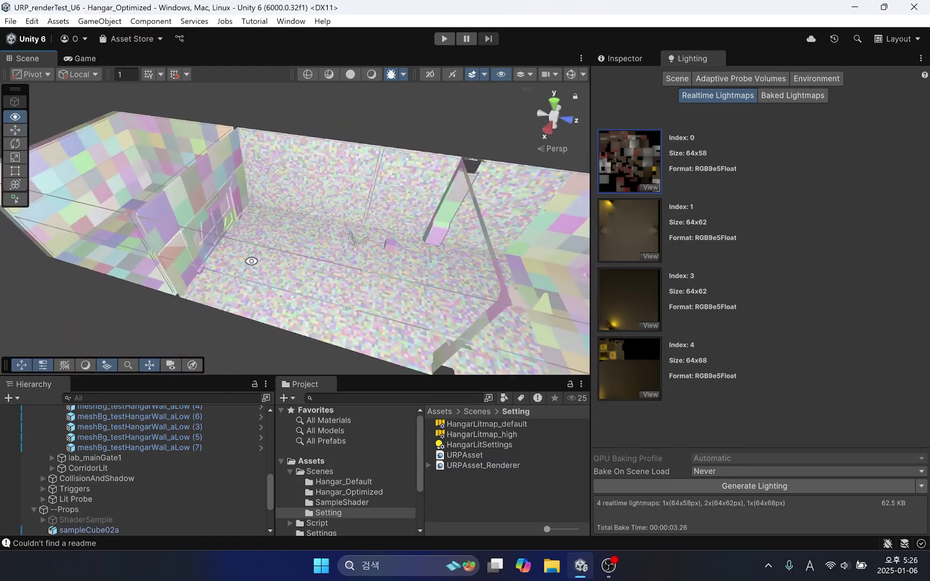
pyautogui.moveTo(193, 256); pyautogui.dragTo(418, 267, button='right')
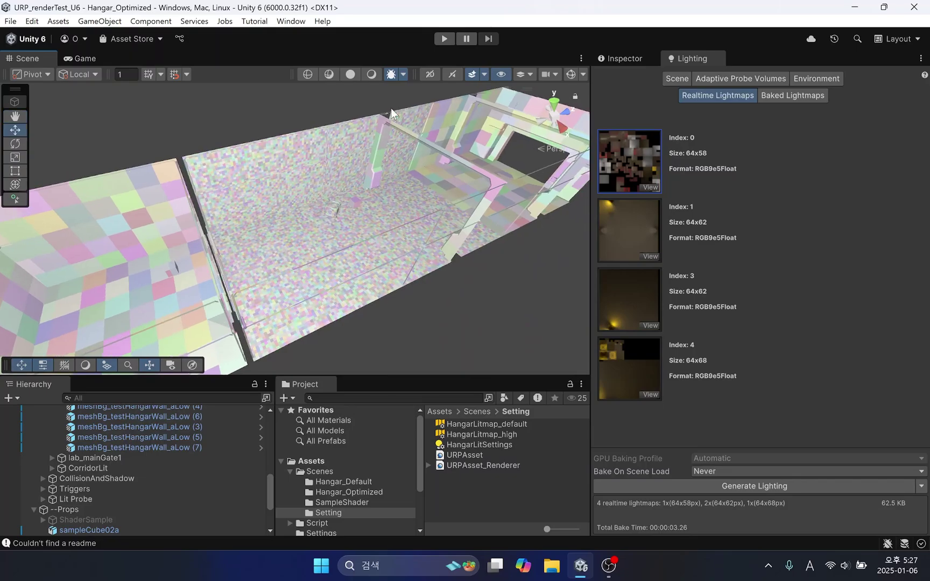
# Step: Return the Scene view to normal Shaded rendering
pyautogui.click(389, 73)
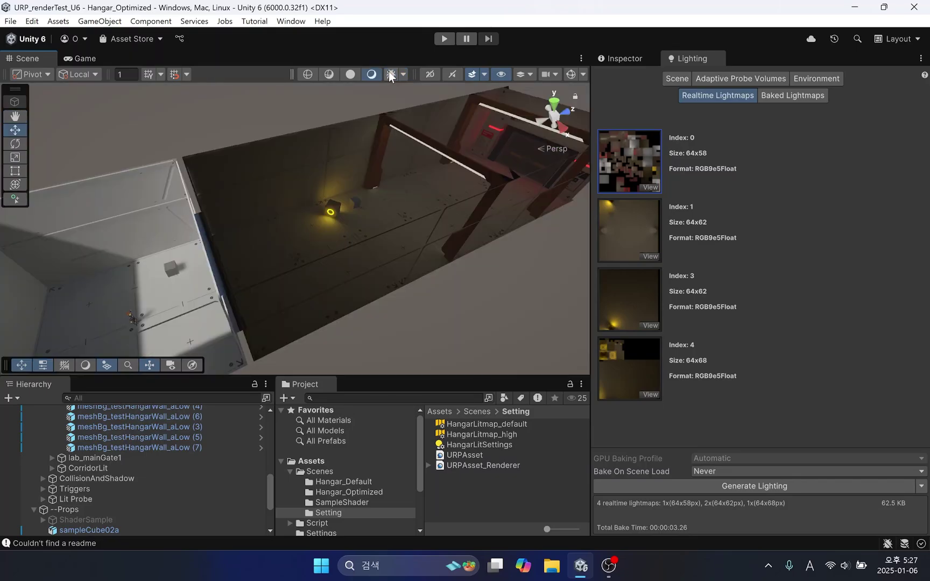